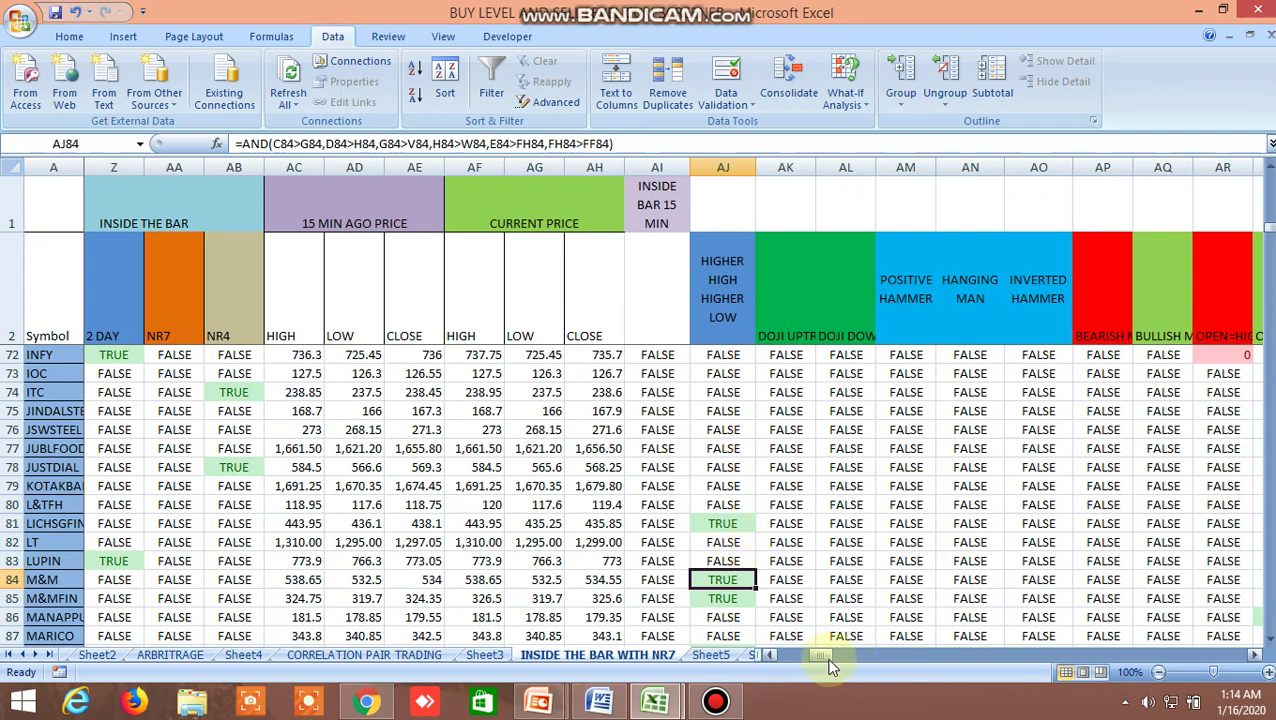
- Turn on filtering for the header row 2, which begins with Symbol
left_click_drag(816, 655, 765, 660)
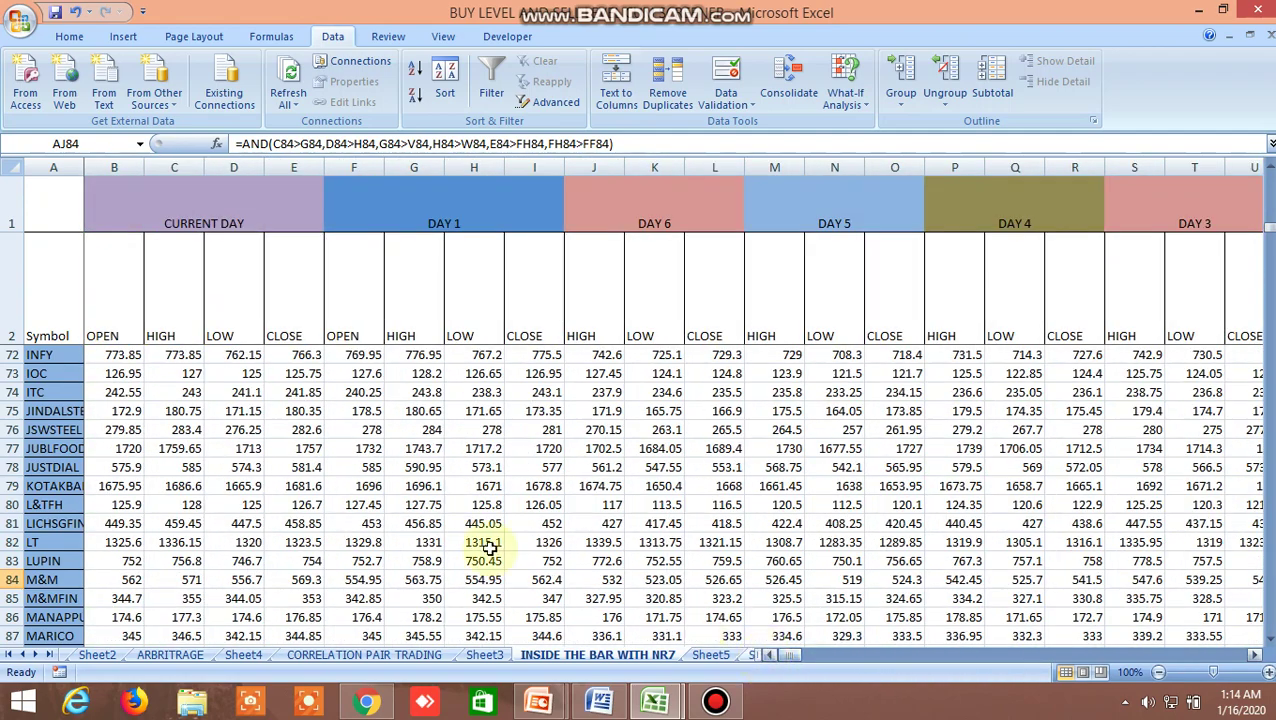
left_click(16, 282)
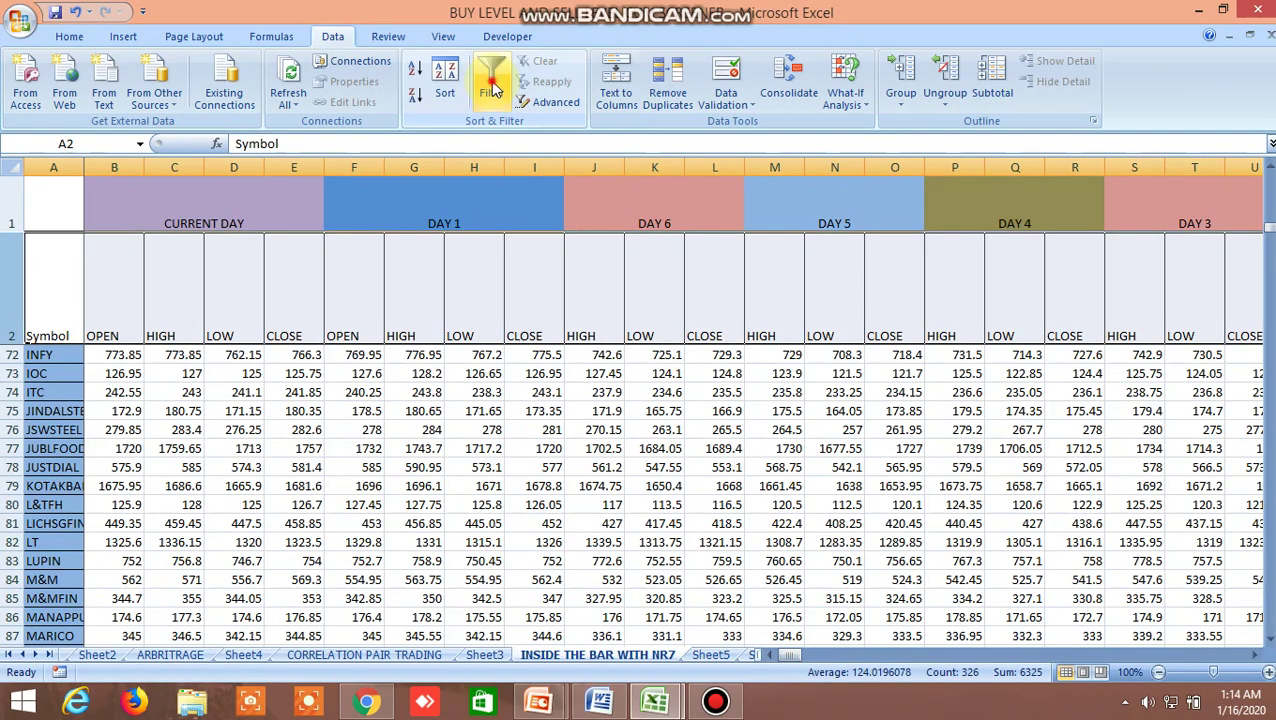
left_click(492, 88)
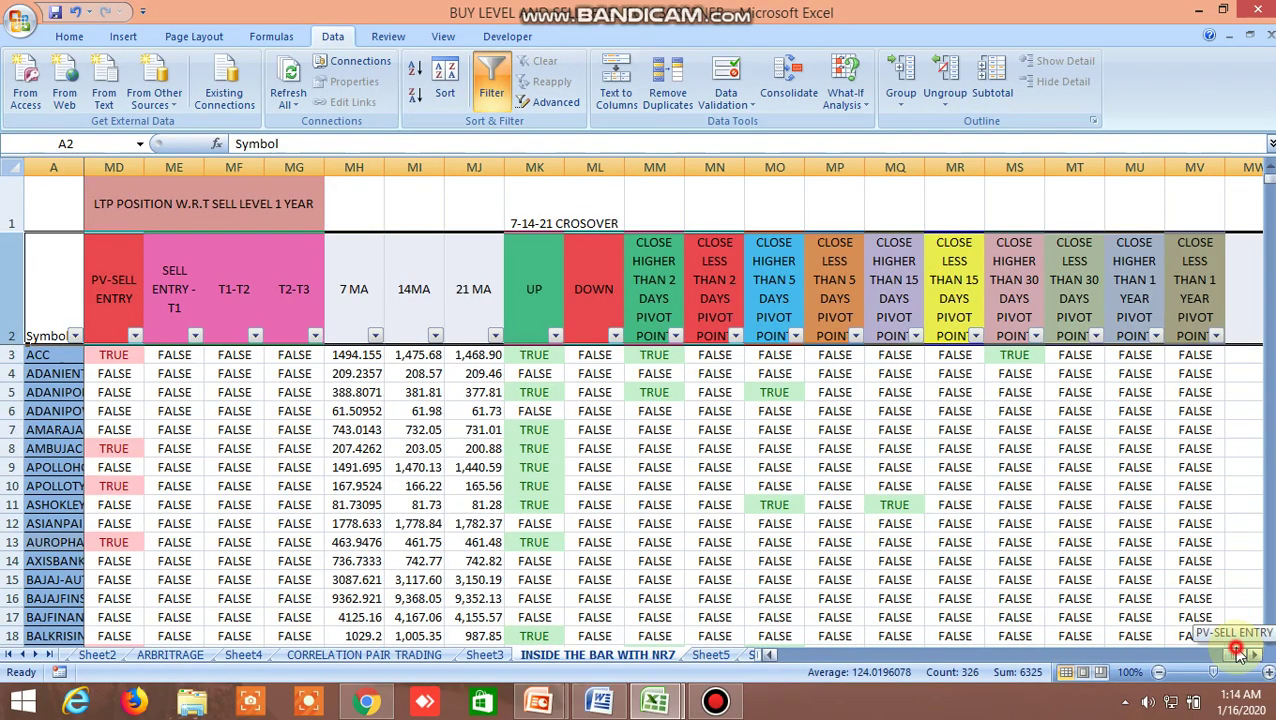
- Filter the CURRENT DAY CLOSE column to values greater than 150
left_click_drag(1238, 652, 775, 657)
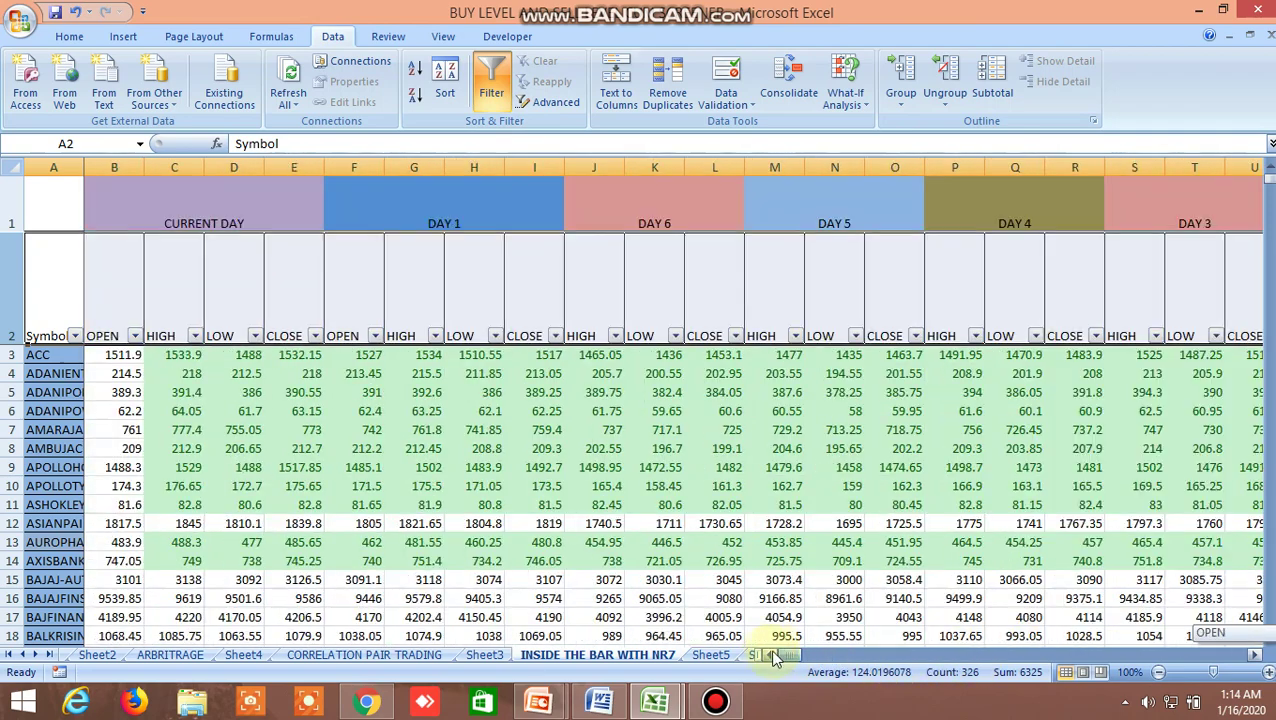
left_click(315, 336)
mouse_move(226, 457)
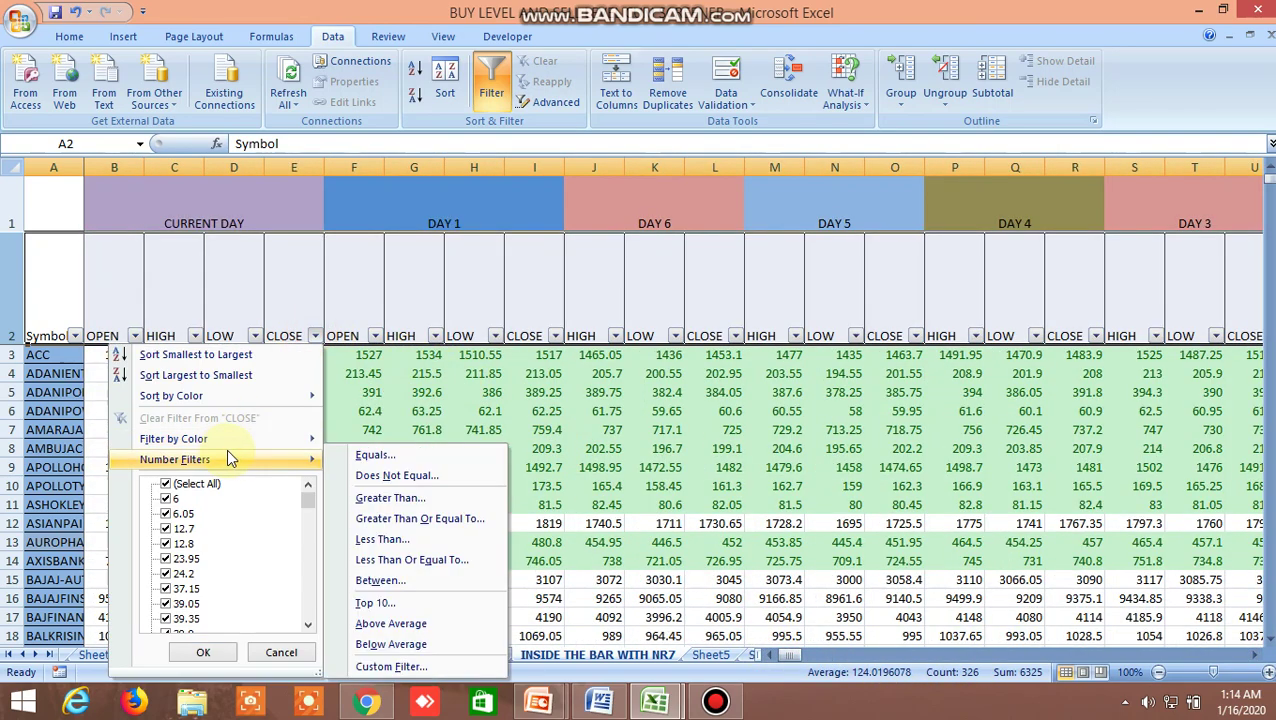
left_click(387, 497)
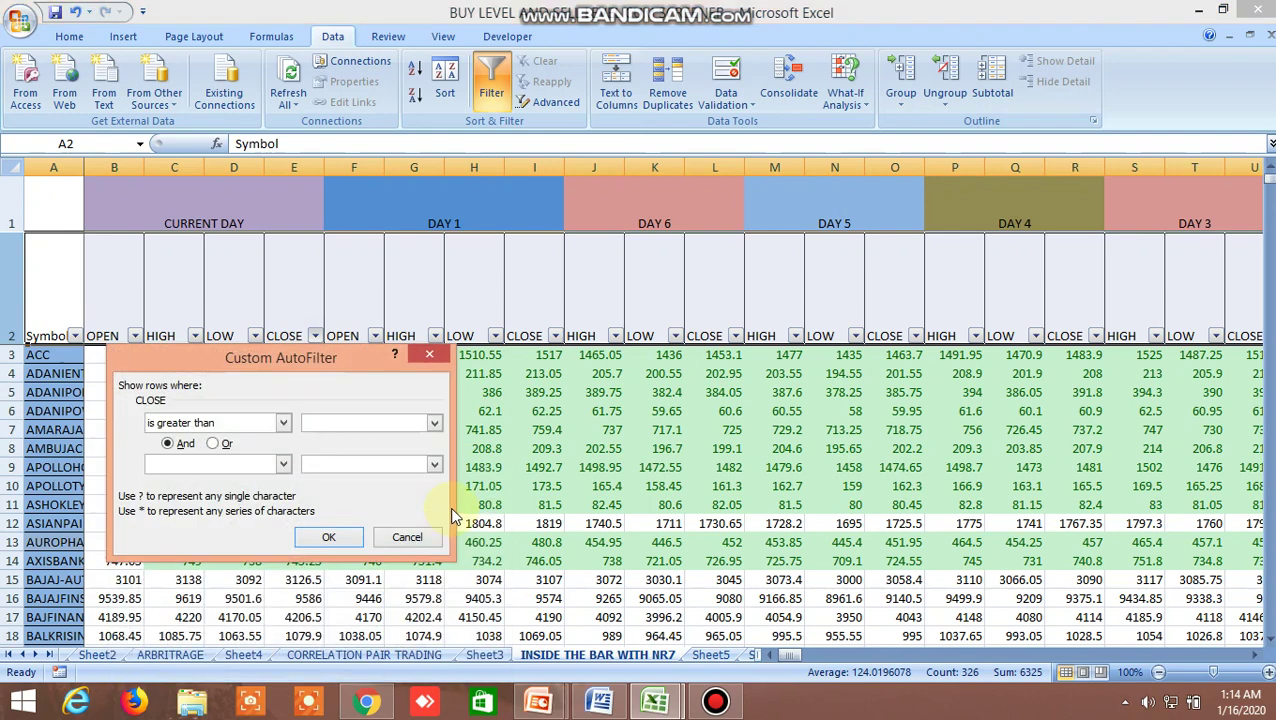
type("150")
left_click(329, 537)
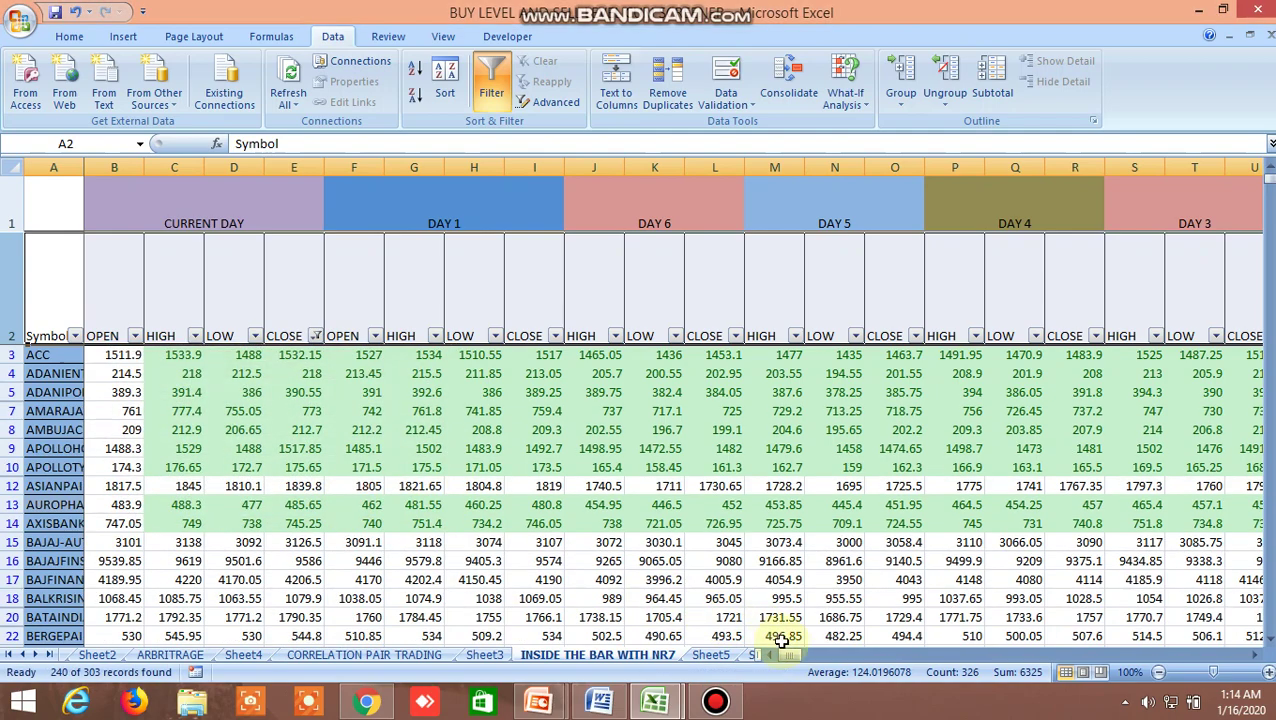
- Filter the TRADED VOLUME column to values greater than 1000000
left_click_drag(790, 662, 918, 656)
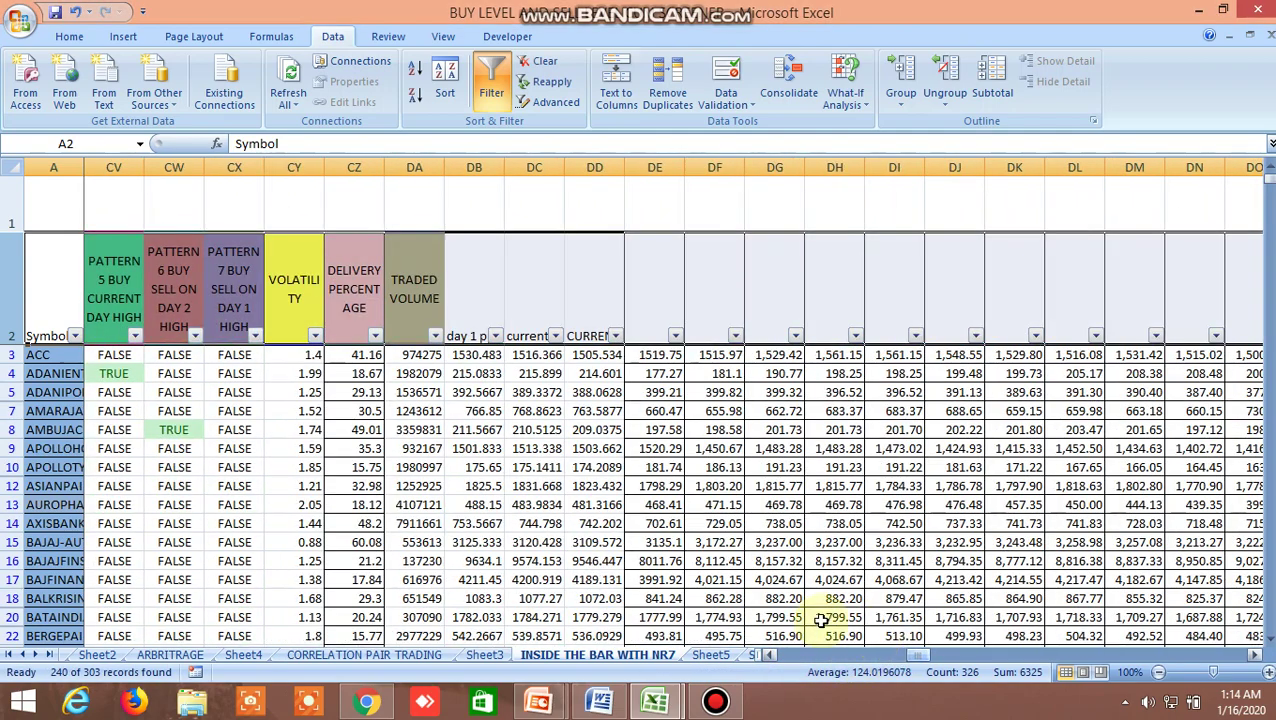
left_click(437, 335)
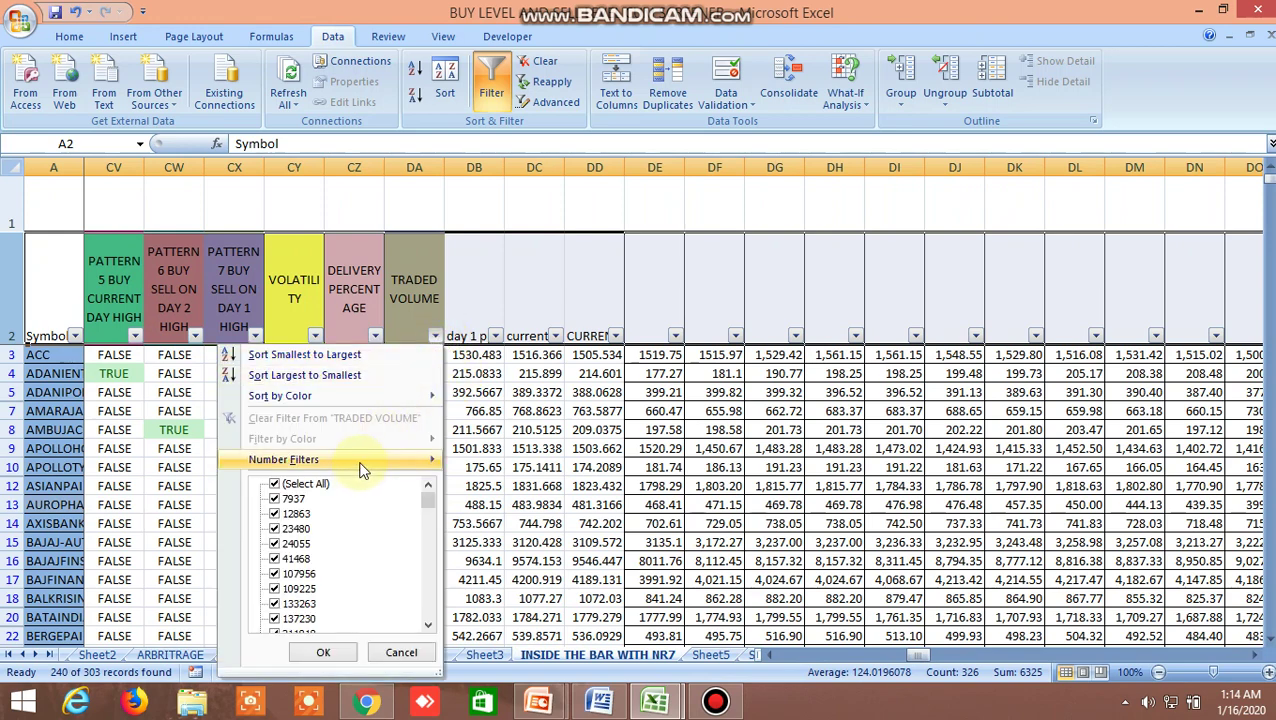
mouse_move(360, 460)
left_click(495, 497)
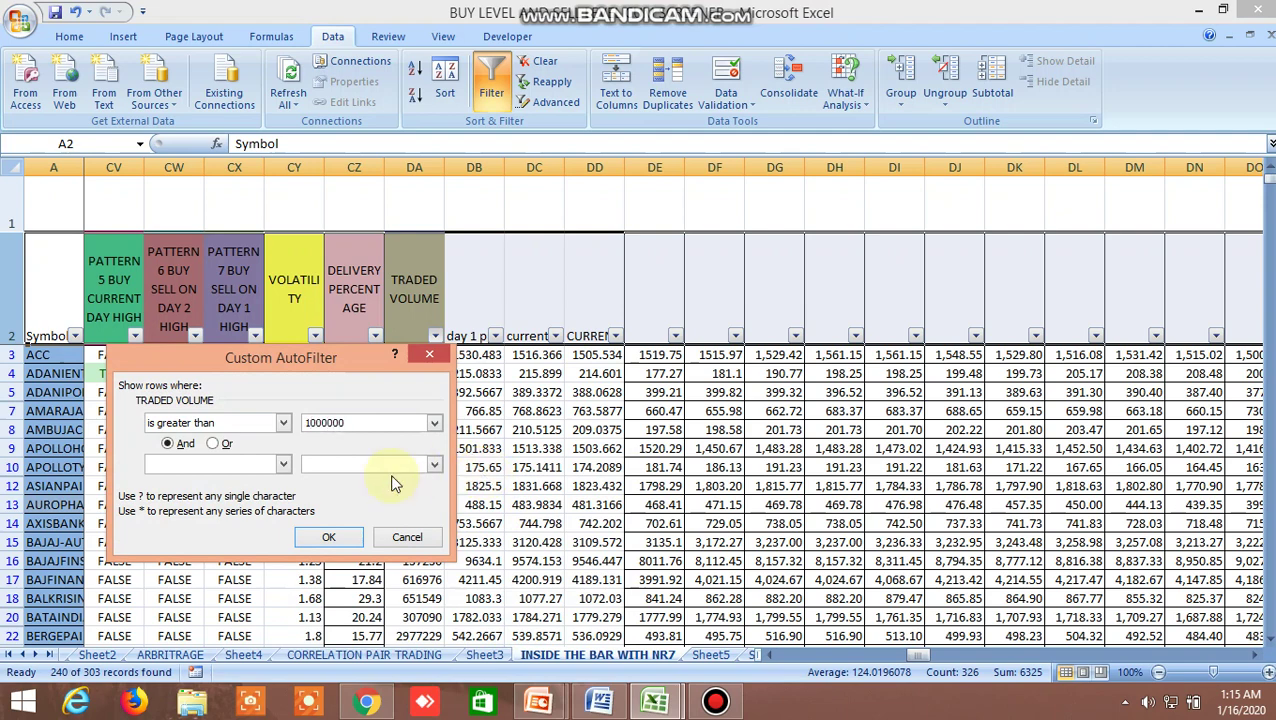
left_click(329, 537)
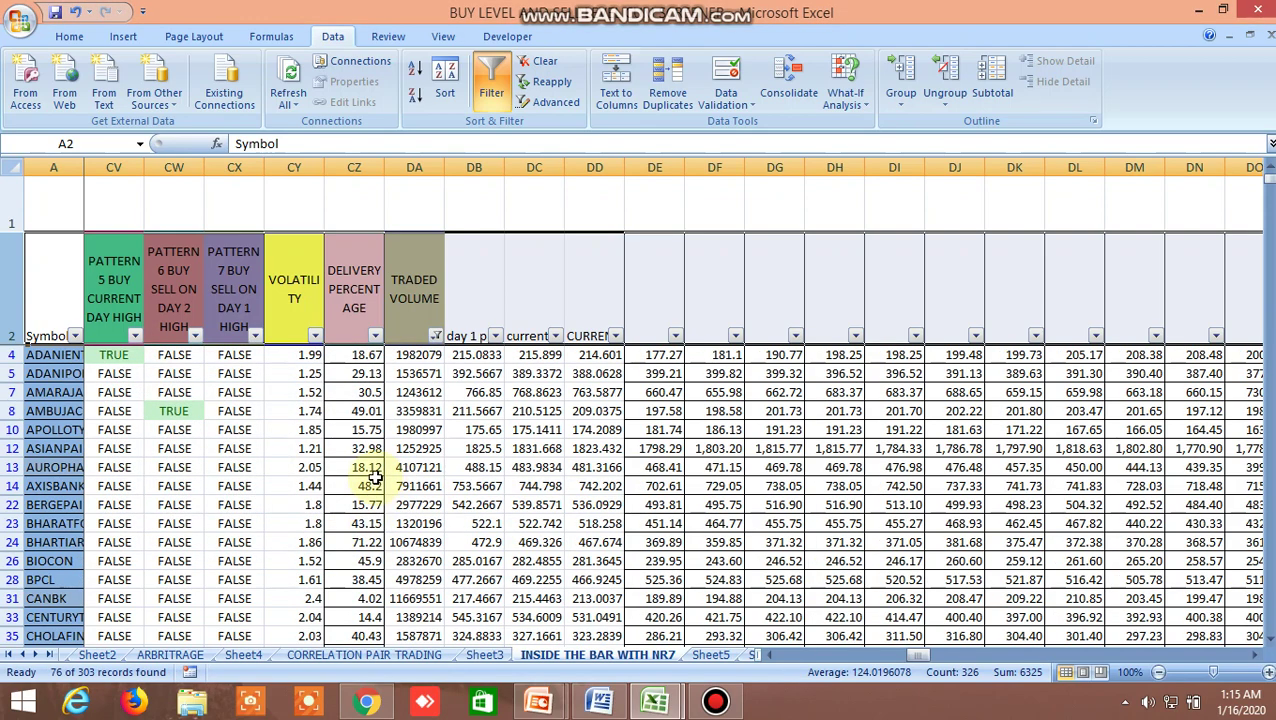
scroll(372, 478, "down", 3)
scroll(372, 478, "up", 3)
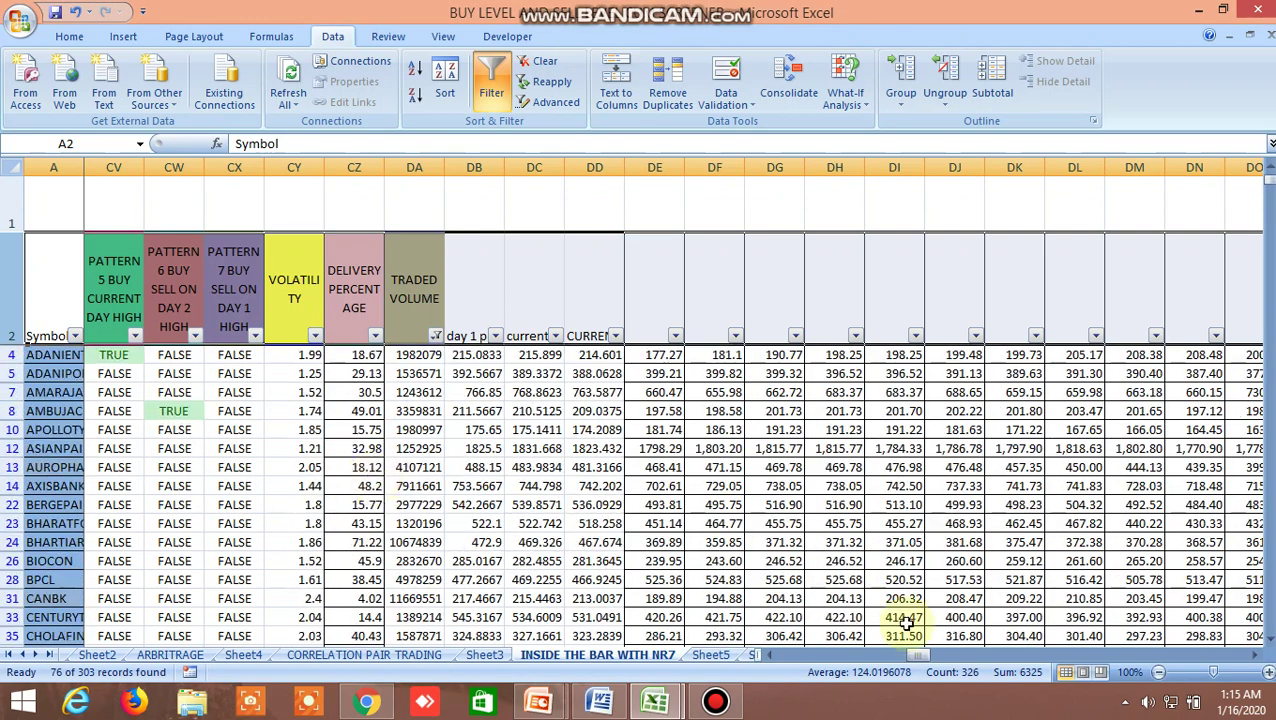
- Filter PV-BUY ENTRY under LTP POSITION W.R.T BUY LEVEL 7 DAY to show only TRUE
left_click_drag(924, 656, 1042, 657)
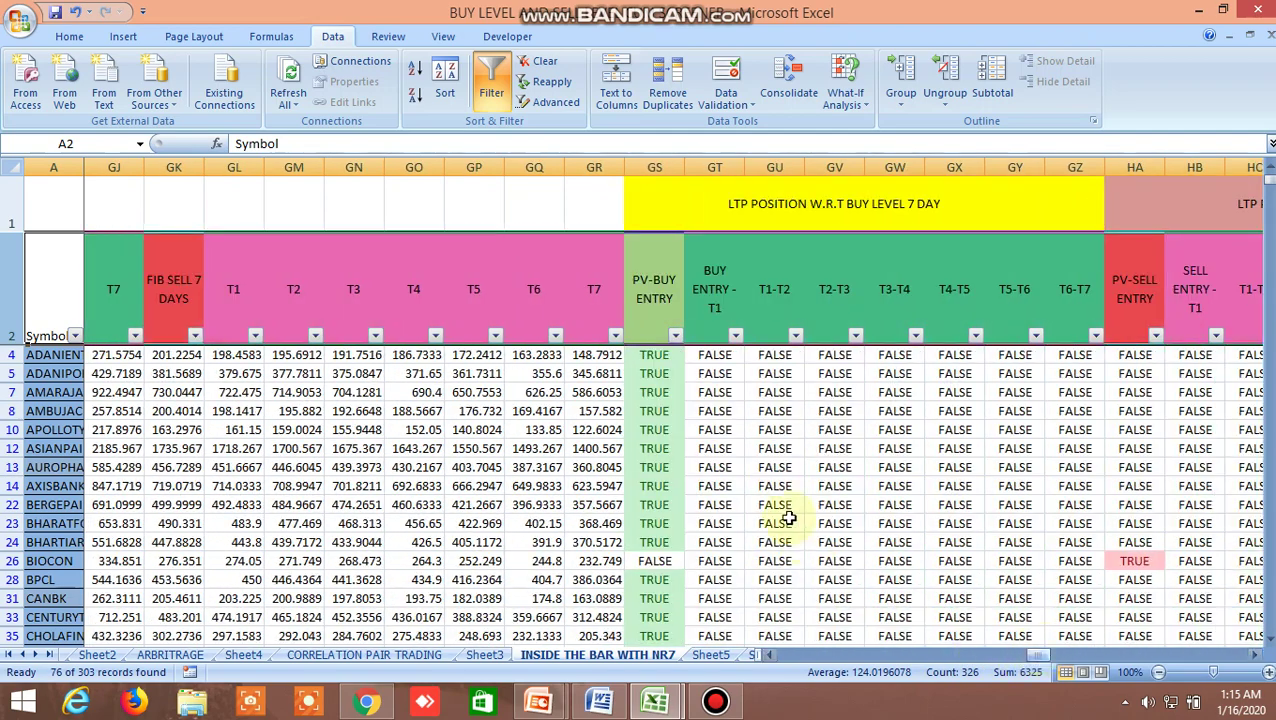
left_click(676, 336)
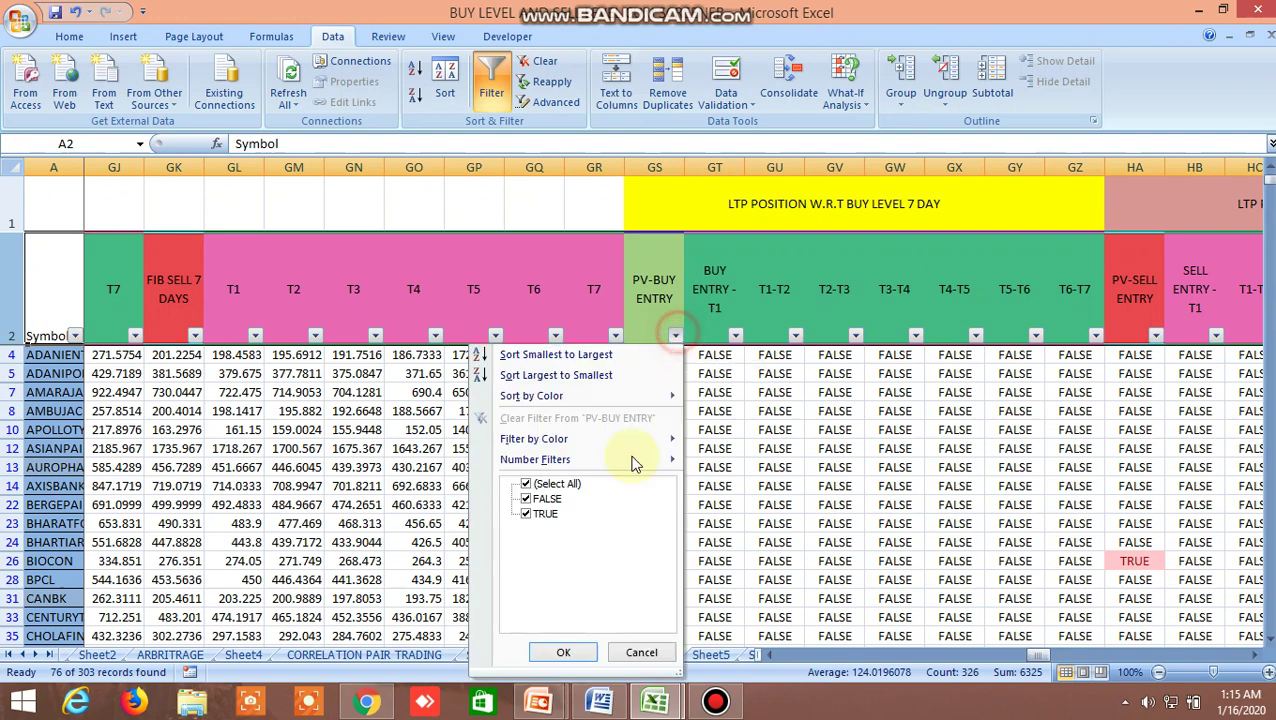
left_click(545, 498)
left_click(565, 651)
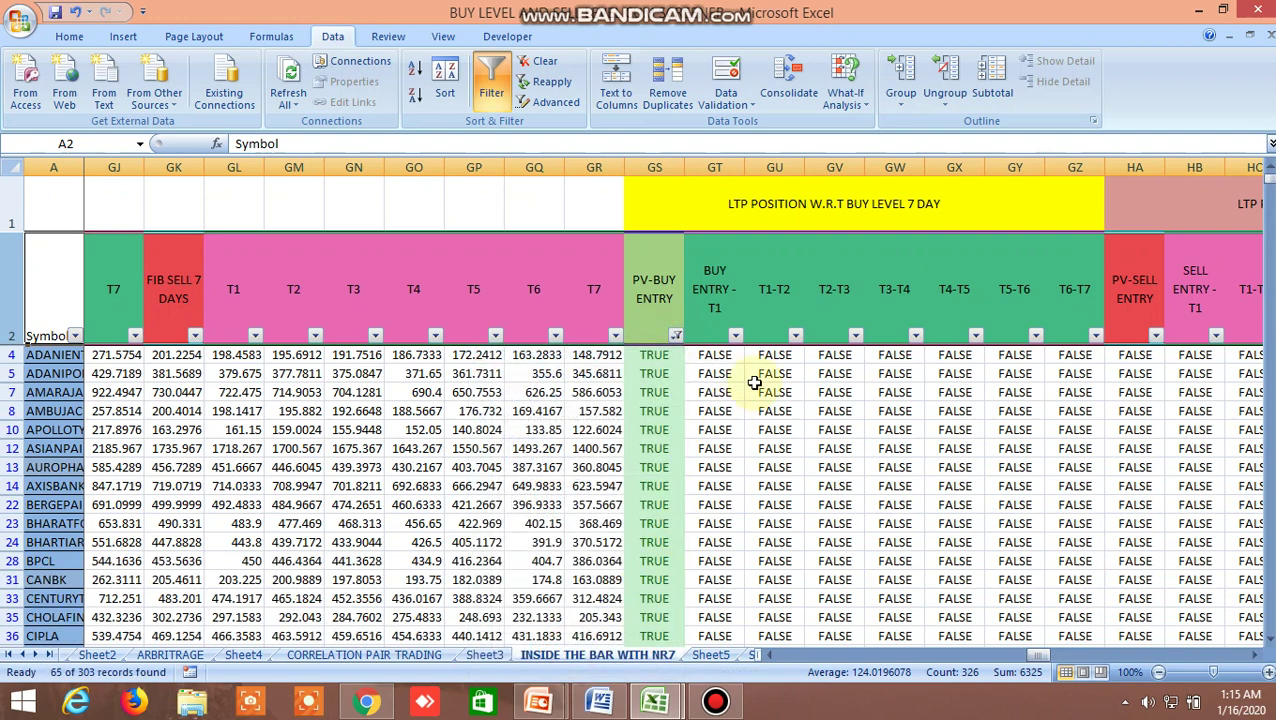
- Filter PV-BUY ENTRY under LTP POSITION W.R.T BUY LEVEL 5 DAY to show only TRUE
left_click_drag(1019, 657, 1073, 655)
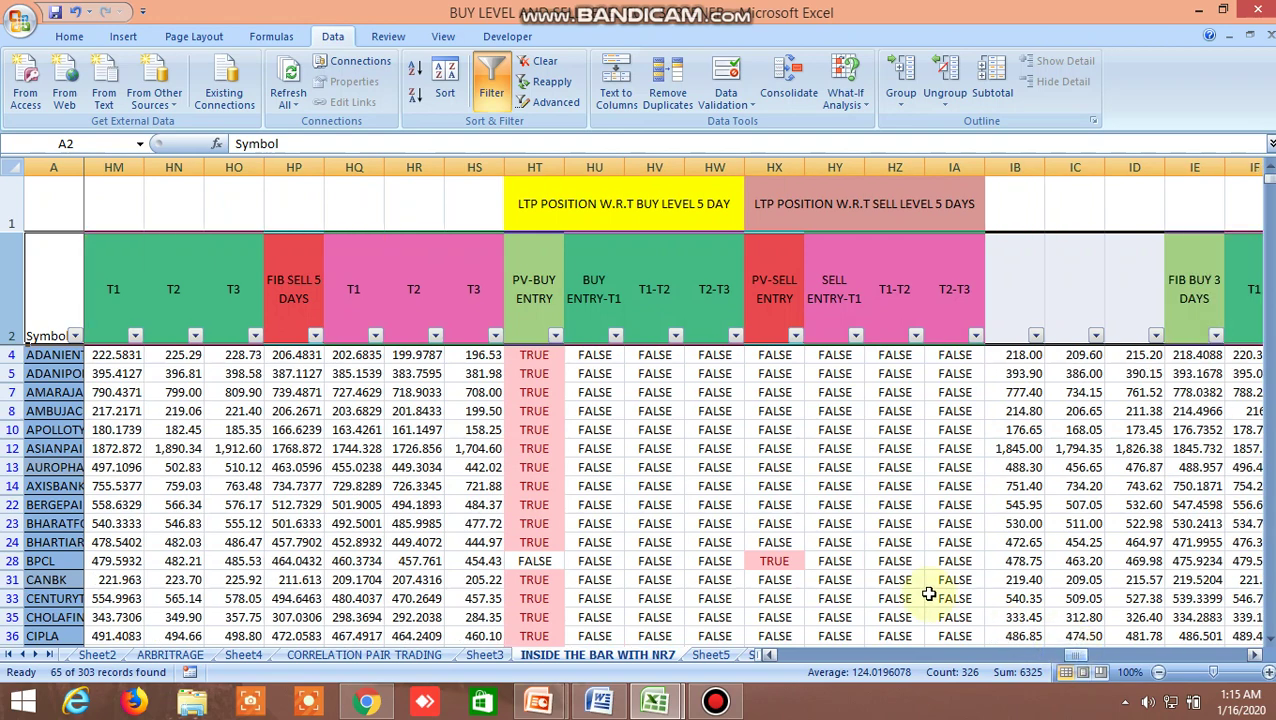
left_click(555, 336)
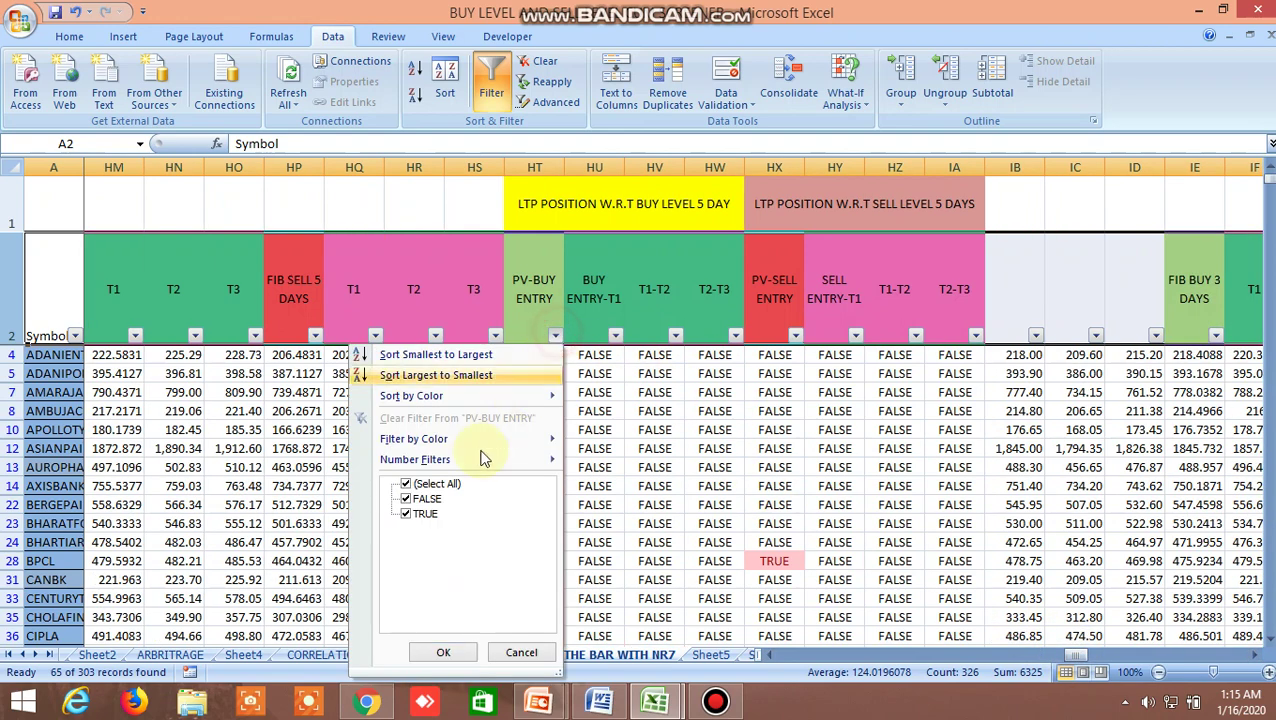
left_click(428, 500)
left_click(443, 652)
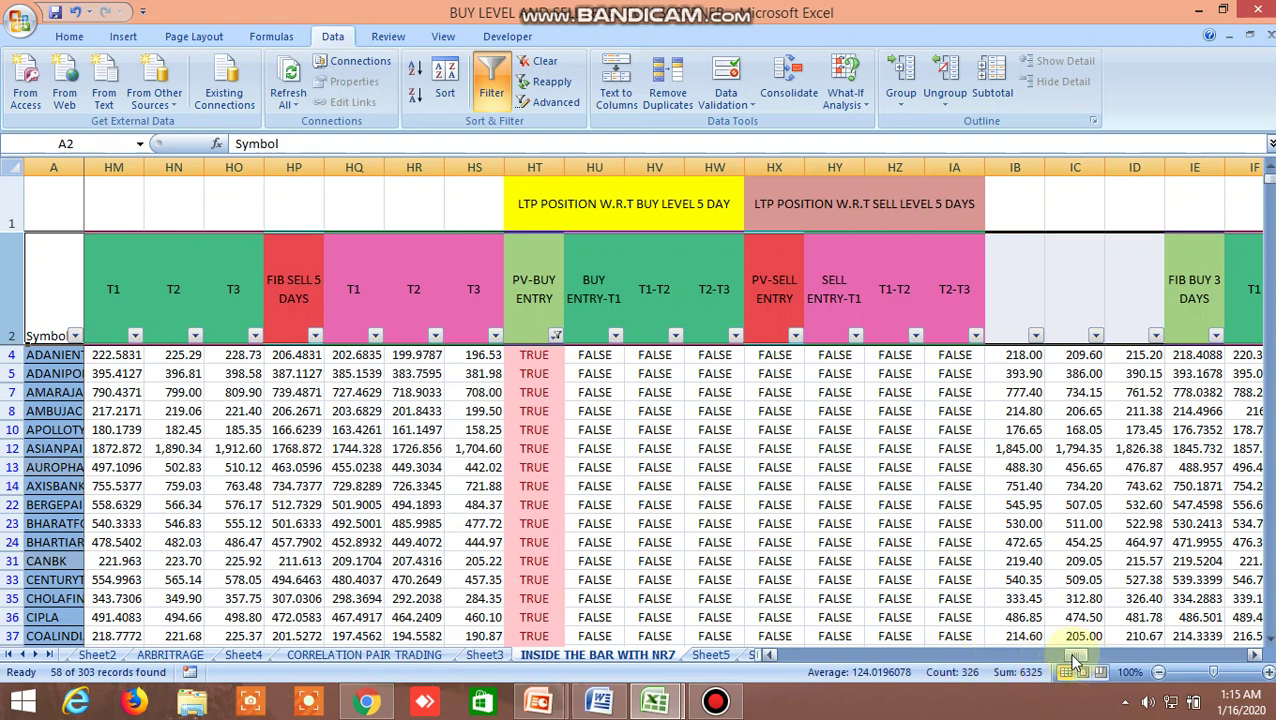
- Filter PV-BUY ENTRY under LTP POSITION W.R.T BUY LEVEL 2 DAY to show only TRUE
left_click_drag(1073, 655, 1094, 656)
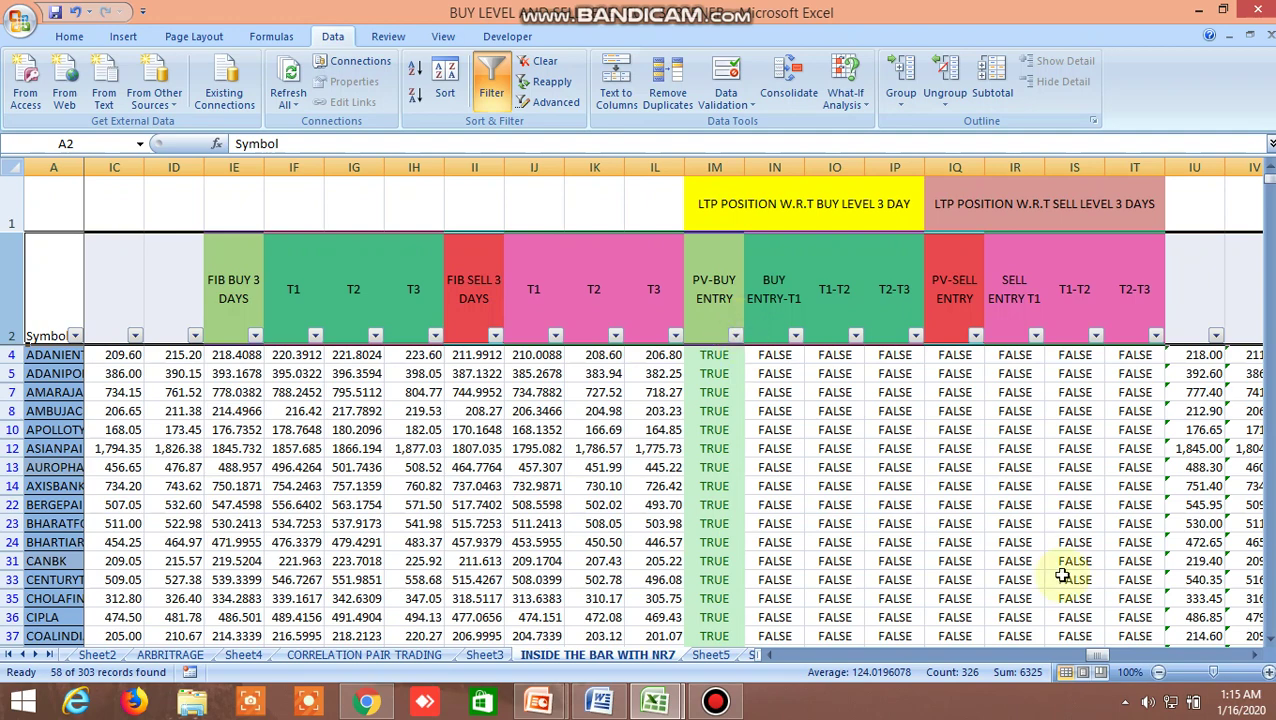
left_click_drag(1094, 655, 1124, 655)
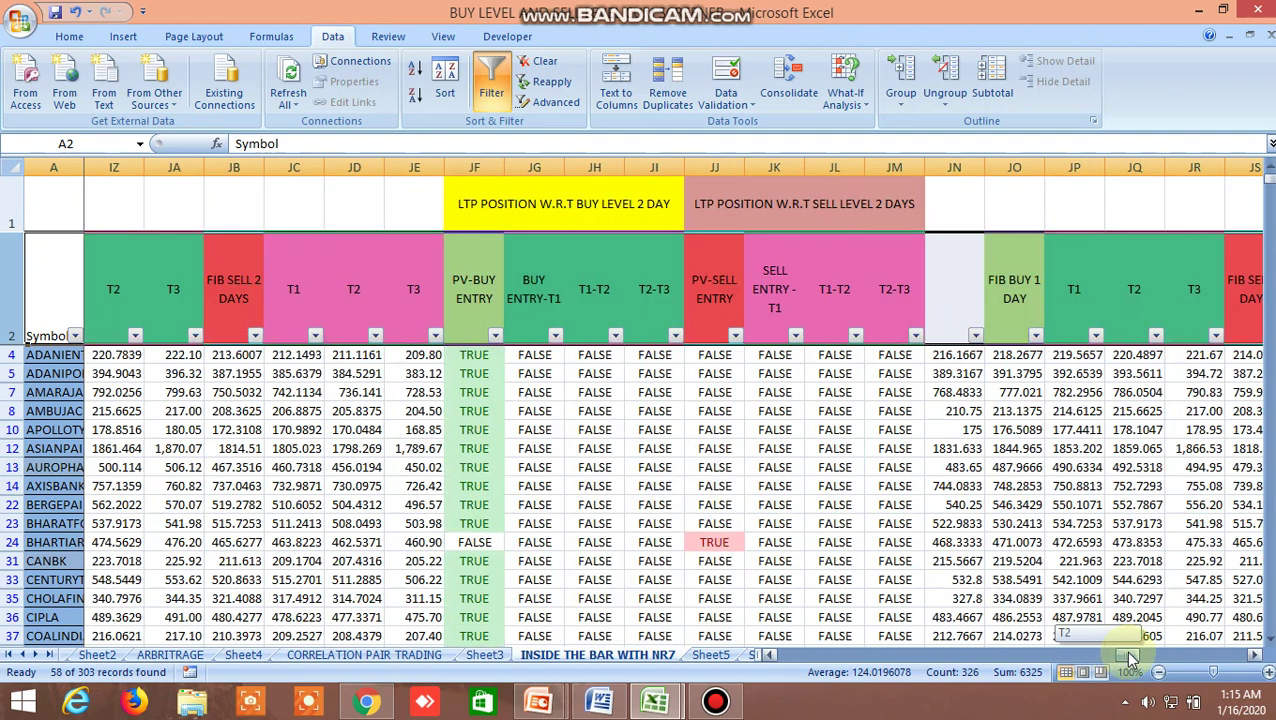
left_click(495, 335)
left_click(371, 500)
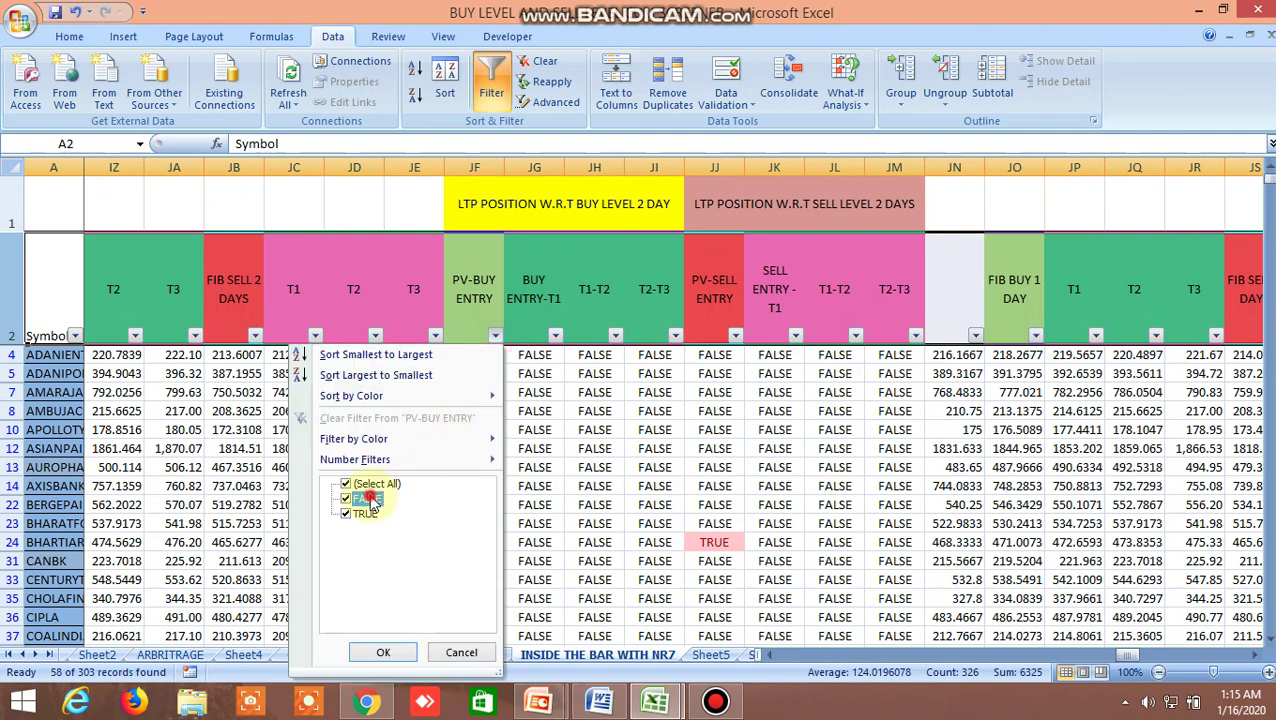
left_click(383, 652)
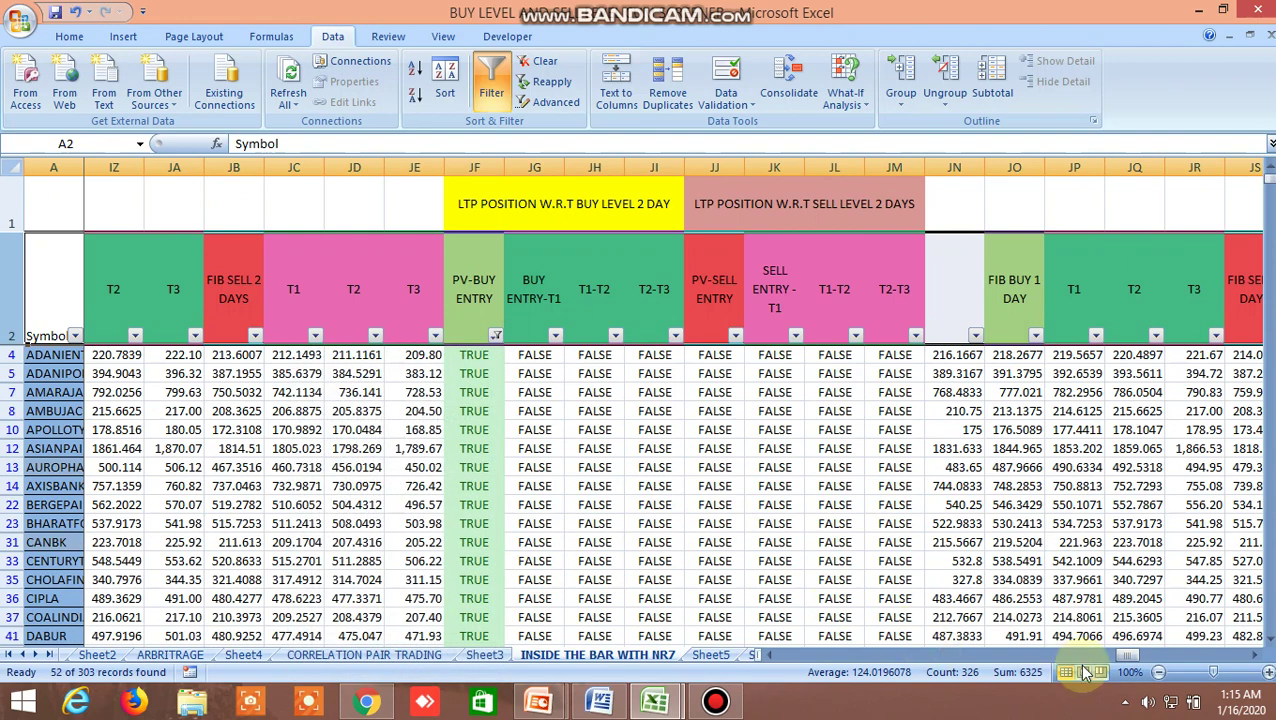
- Filter PV-BUY ENTRY under LTP POSITION W.R.T BUY LEVEL 1 DAY to show only TRUE
left_click_drag(1127, 656, 1156, 657)
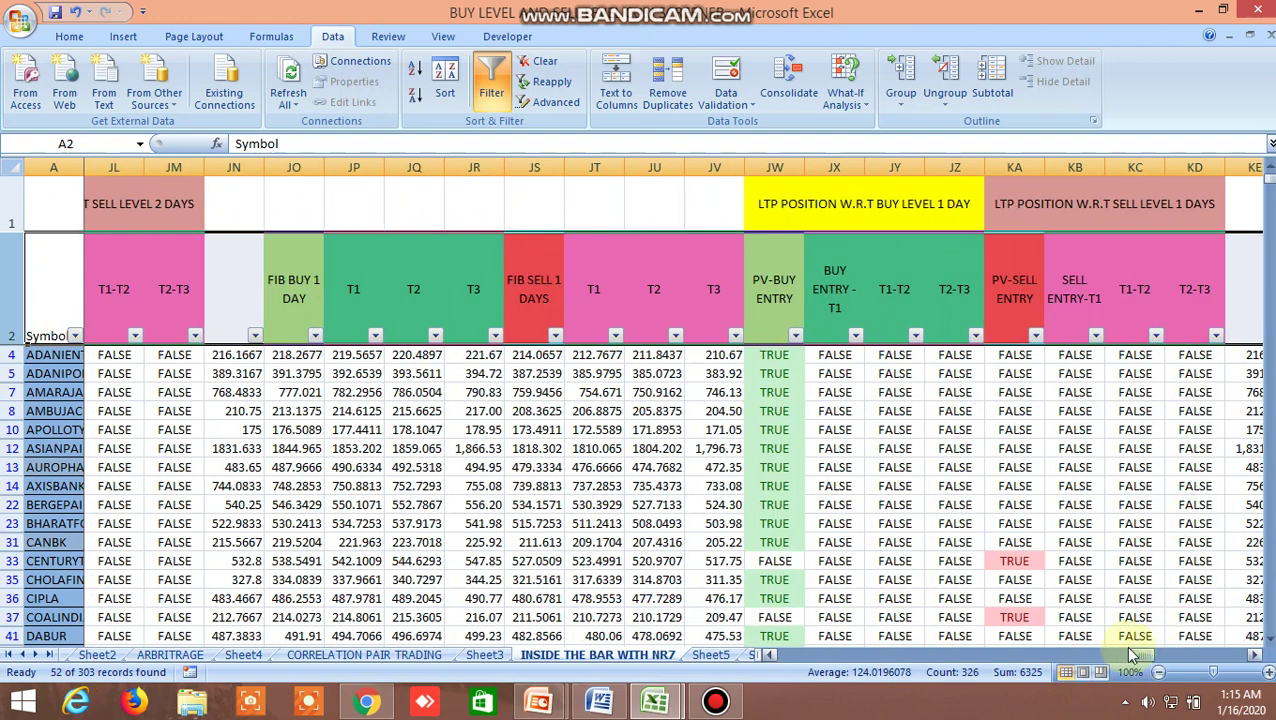
left_click(795, 337)
left_click(668, 498)
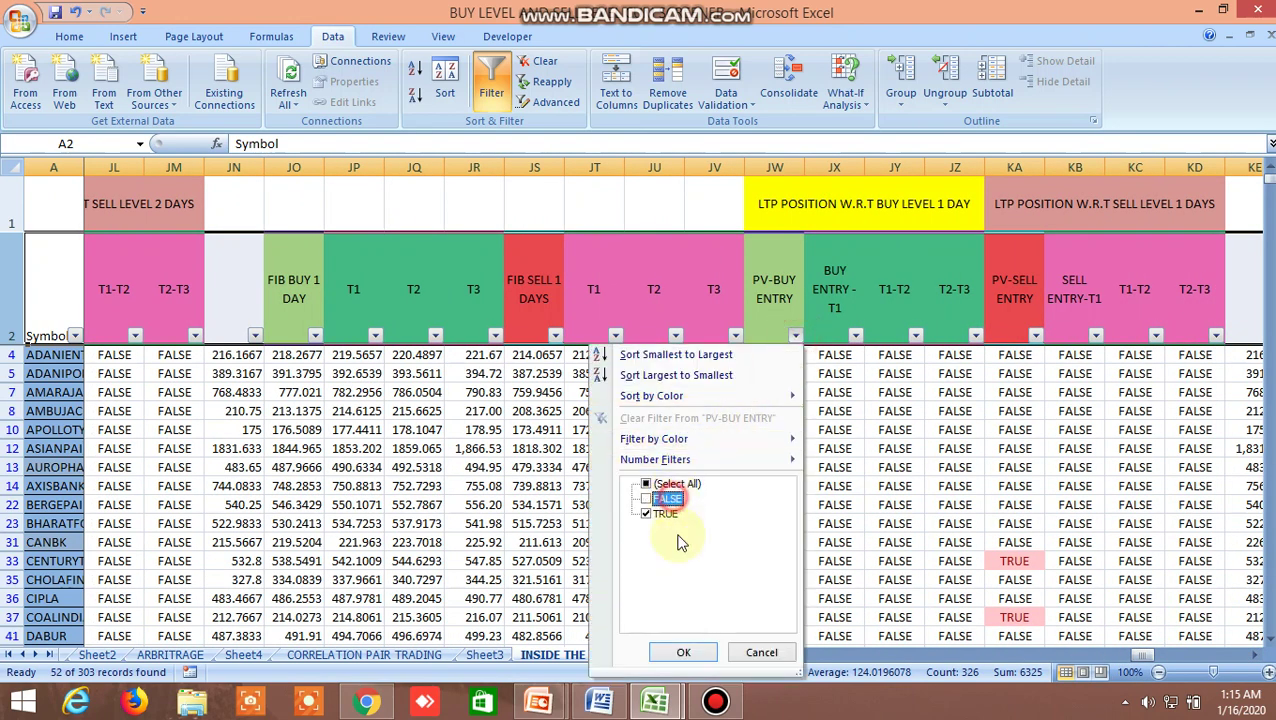
left_click(690, 653)
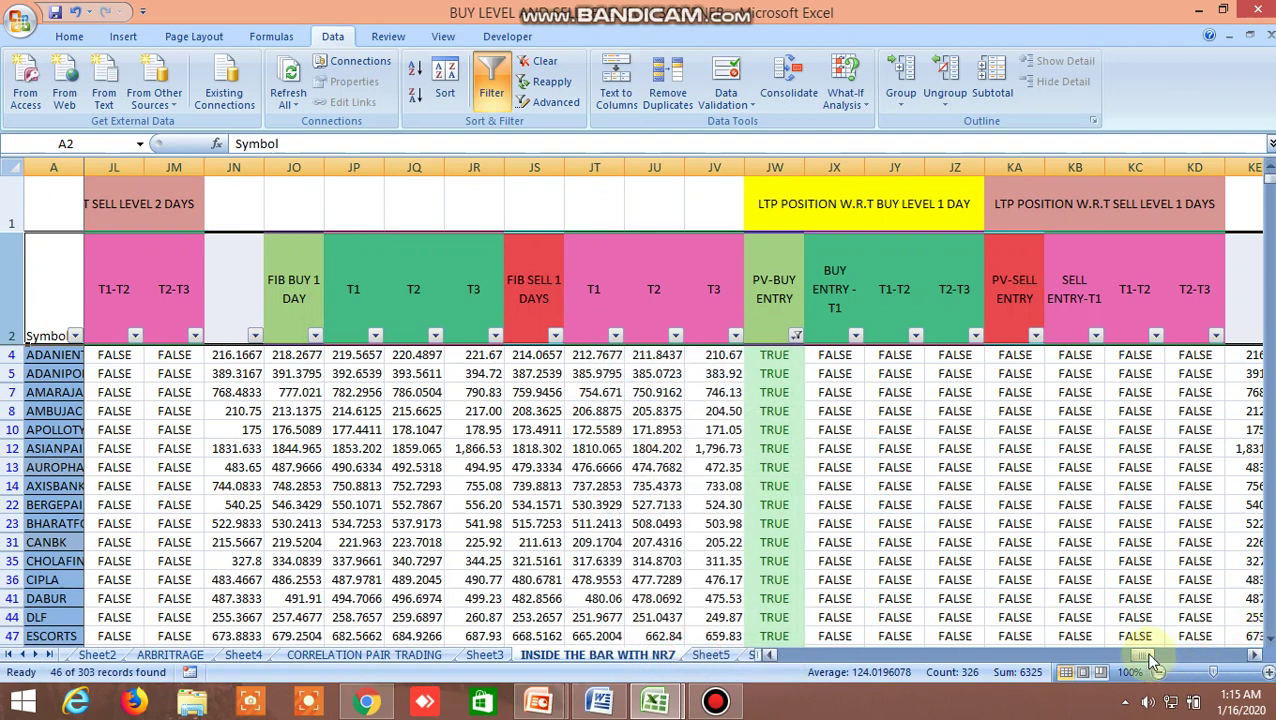
- Filter PV-BUY ENTRY under LTP POSITION W.R.T BUY LEVEL 15 DAY to show only TRUE
left_click_drag(1150, 656, 1177, 665)
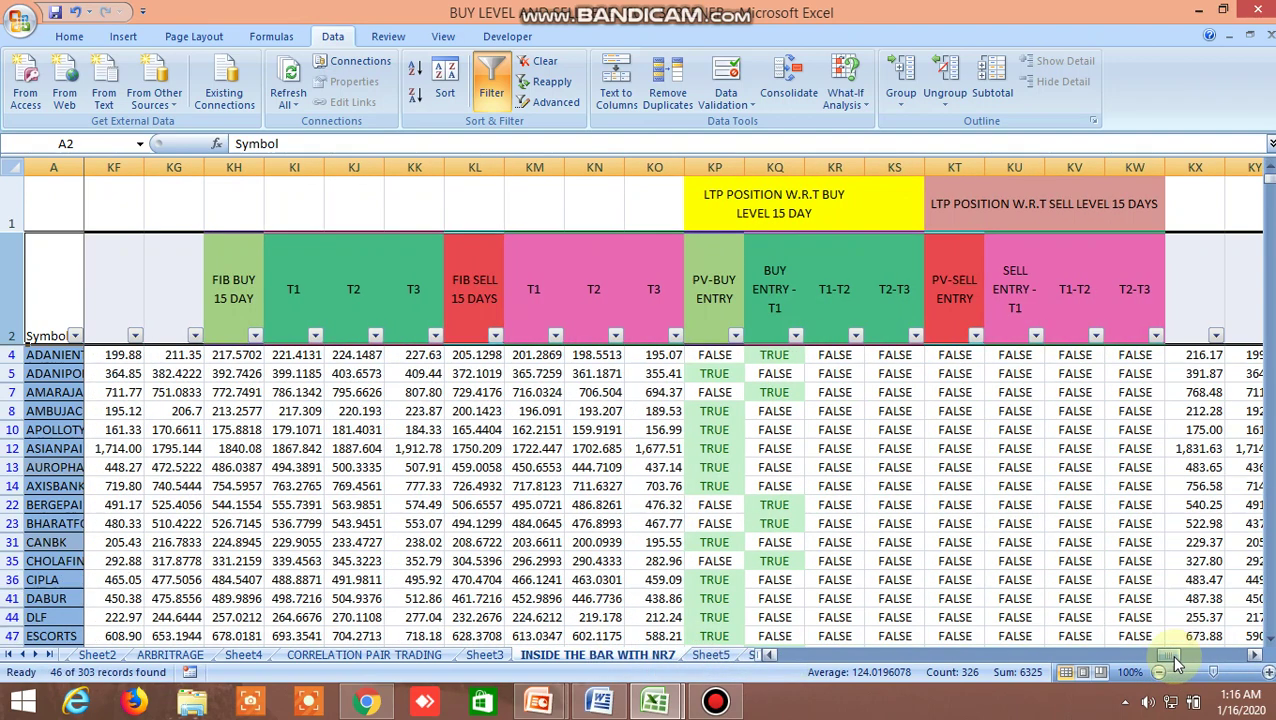
left_click(735, 335)
left_click(605, 500)
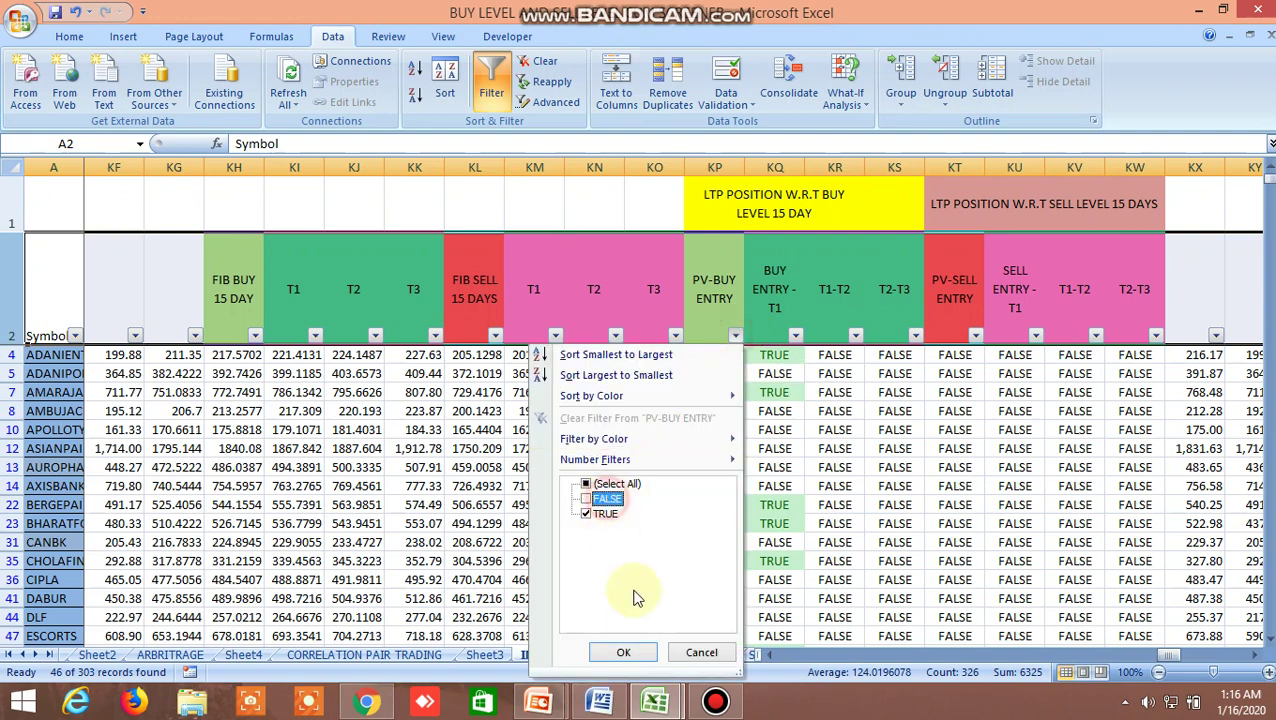
left_click(622, 652)
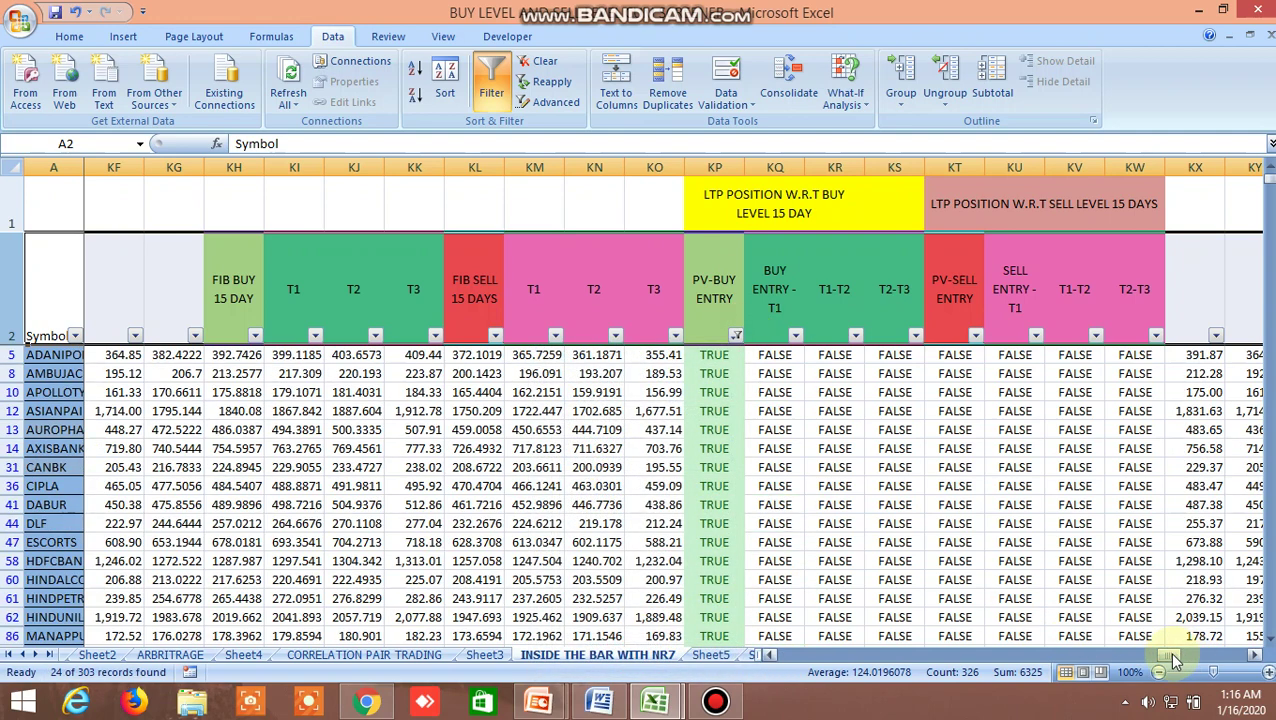
- Filter PV-BUY ENTRY under LTP POSITION W.R.T BUY LEVEL 30 DAY to show only TRUE
left_click_drag(1175, 660, 1212, 660)
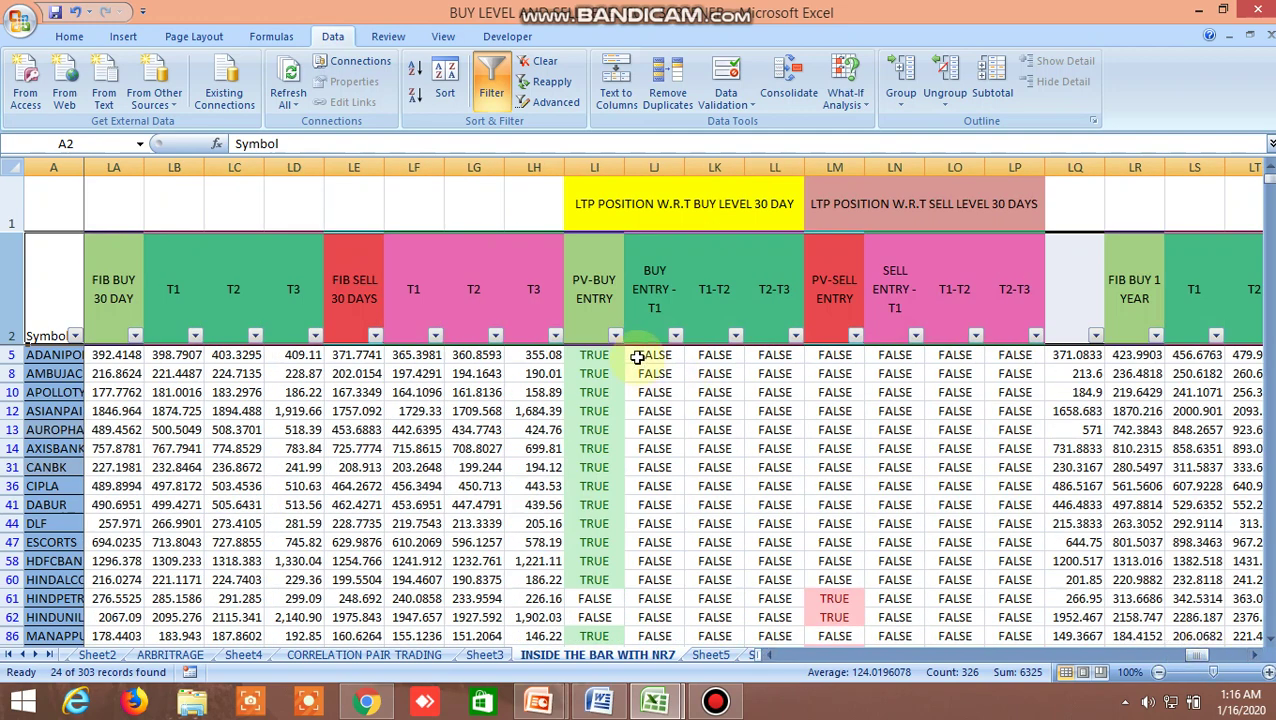
left_click(615, 336)
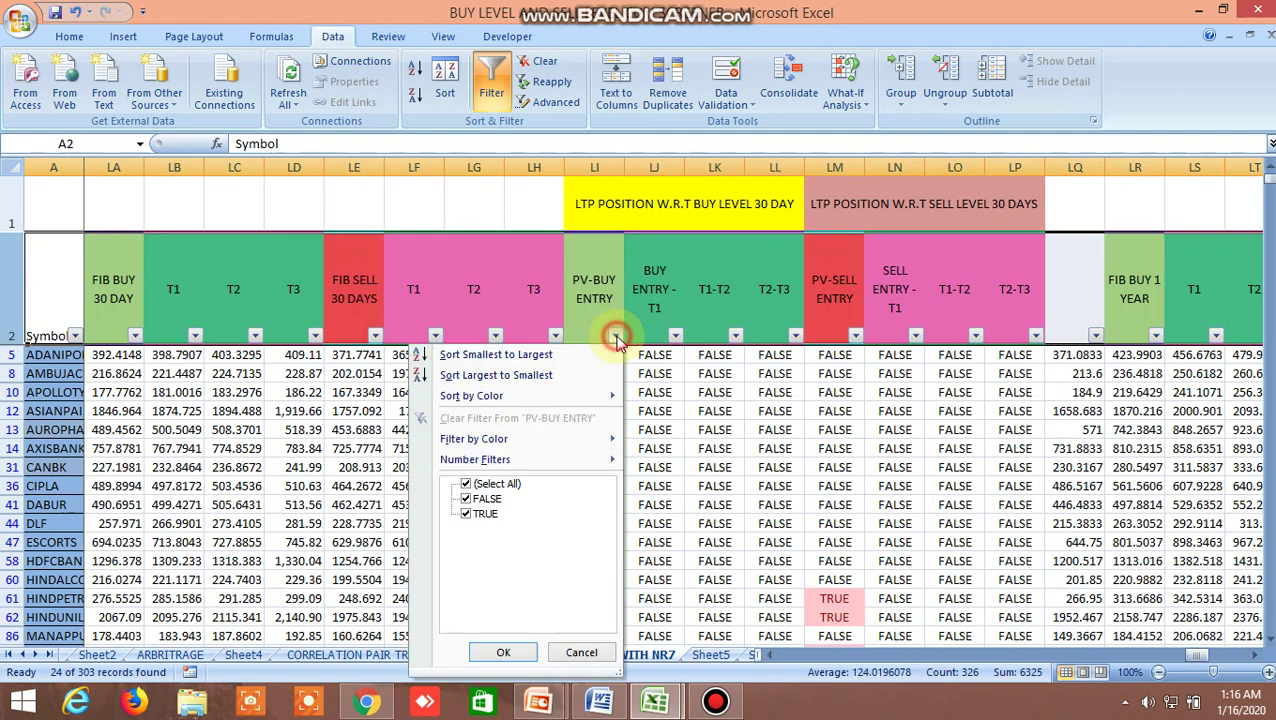
left_click(484, 498)
left_click(484, 498)
left_click(522, 645)
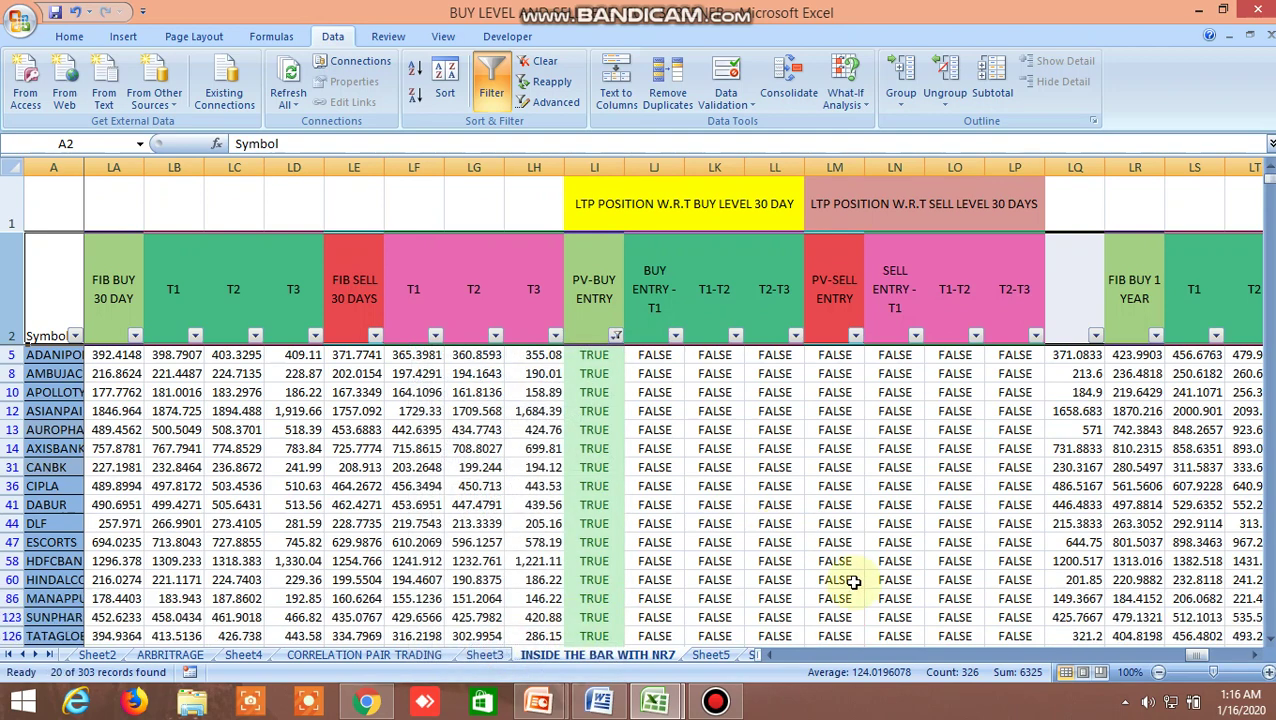
- Filter PV-BUY ENTRY under LTP POSITION W.R.T BUY LEVEL 1 YEAR to show only TRUE
left_click_drag(1195, 655, 1210, 657)
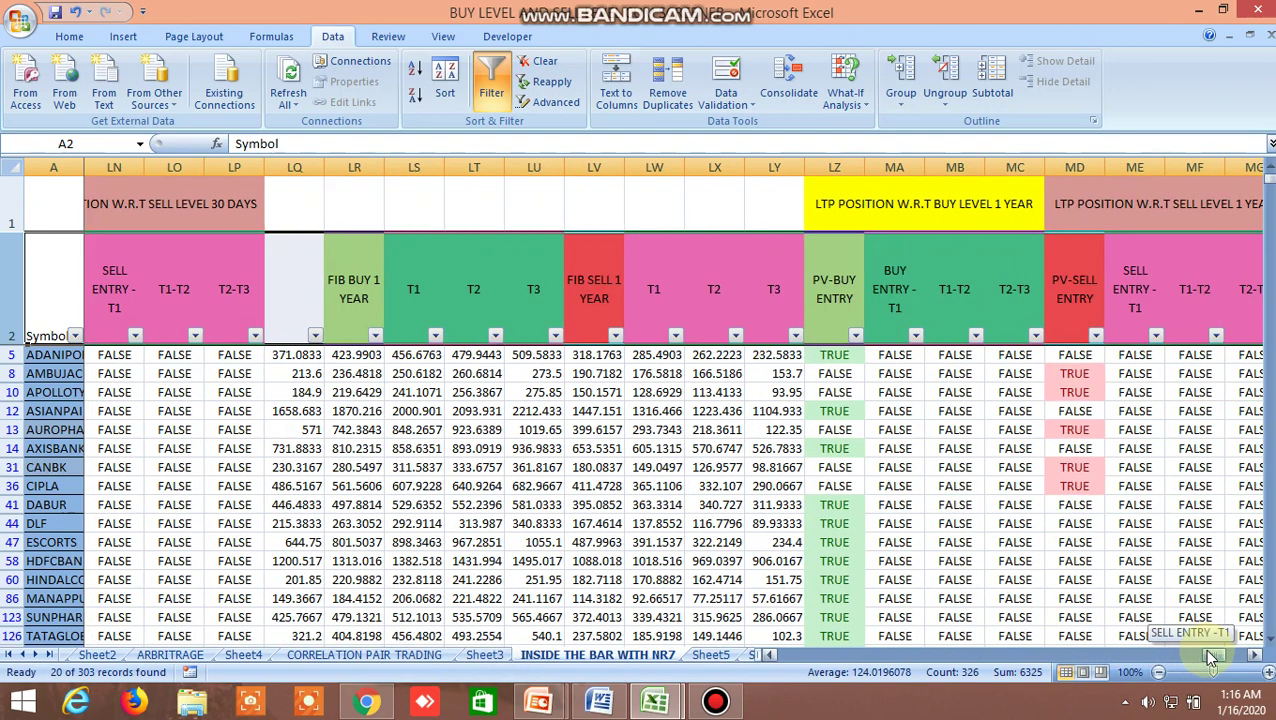
left_click(855, 334)
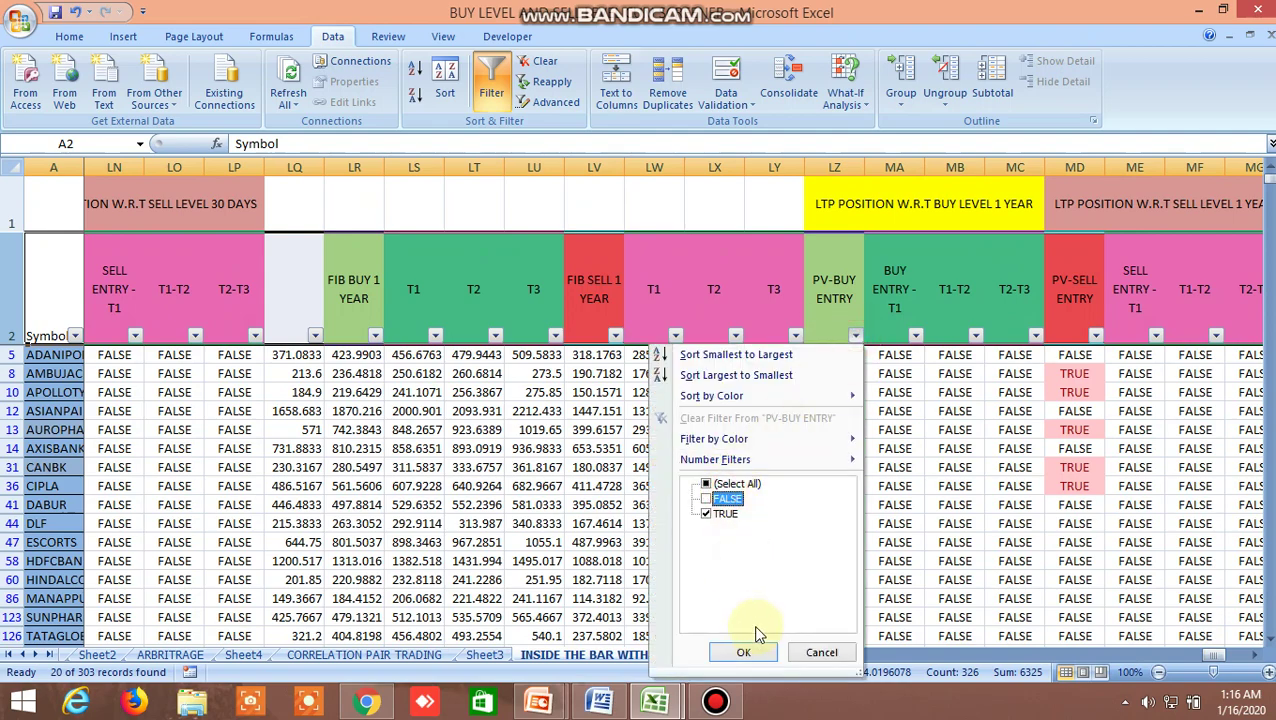
left_click(745, 652)
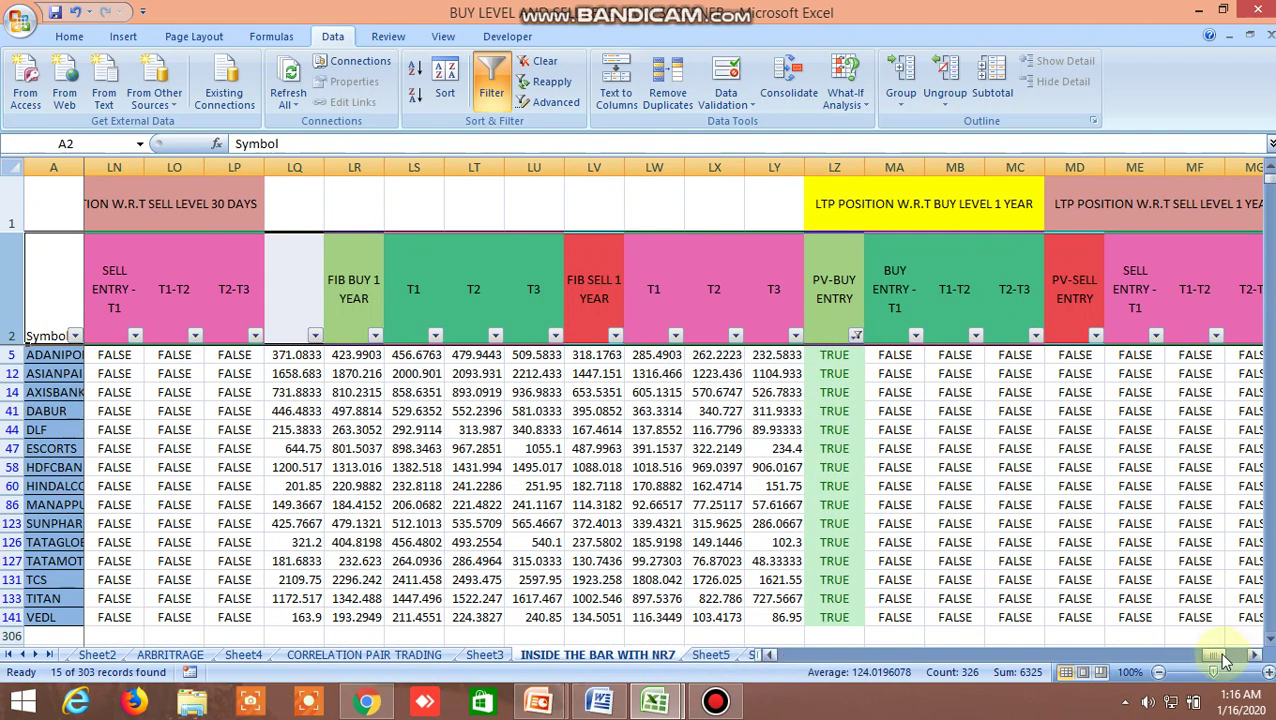
left_click_drag(1213, 655, 814, 645)
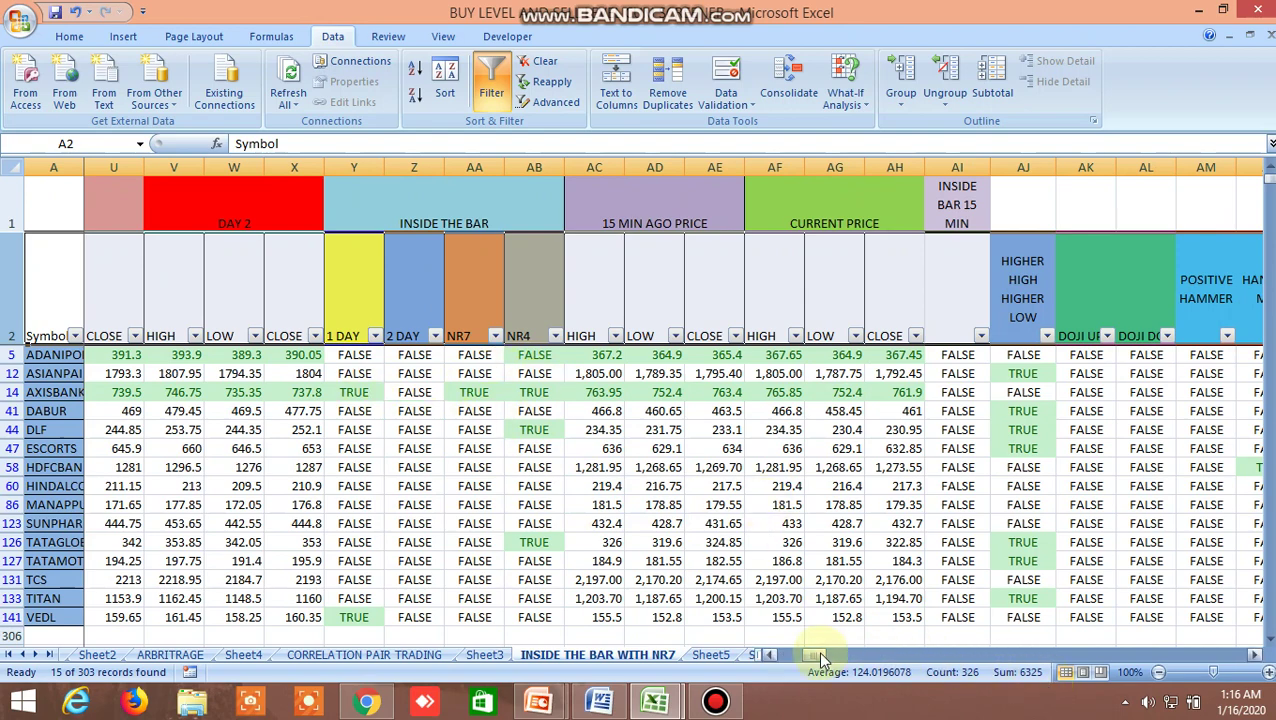
- Review the pattern and INSIDE THE BAR columns for the filtered stocks and inspect the NR4 formula for AXISBANK
left_click_drag(817, 654, 849, 654)
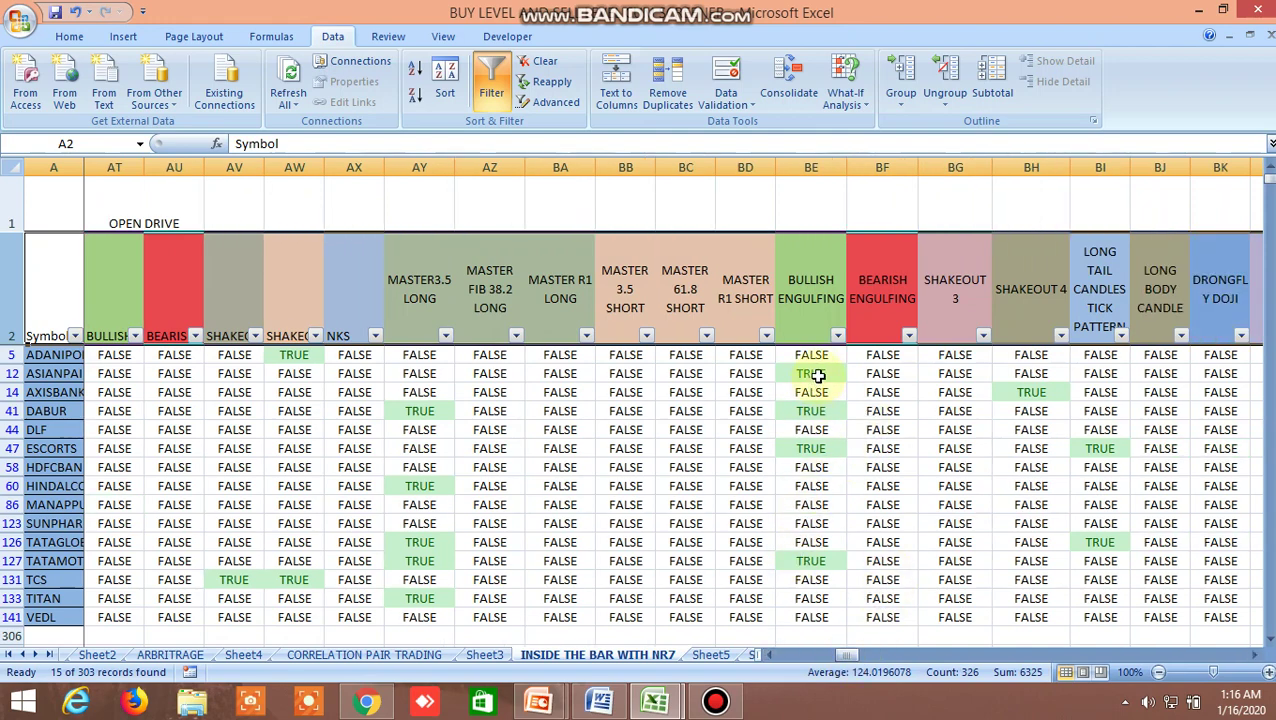
left_click_drag(843, 658, 812, 658)
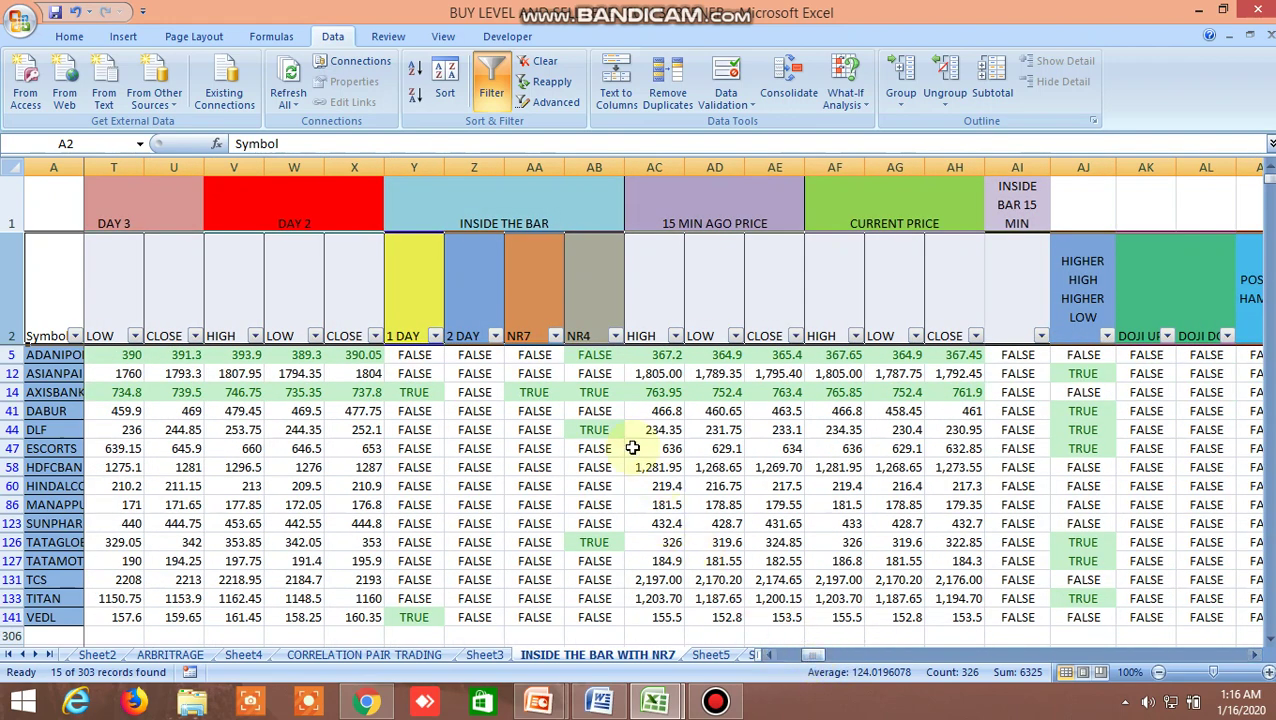
left_click(593, 396)
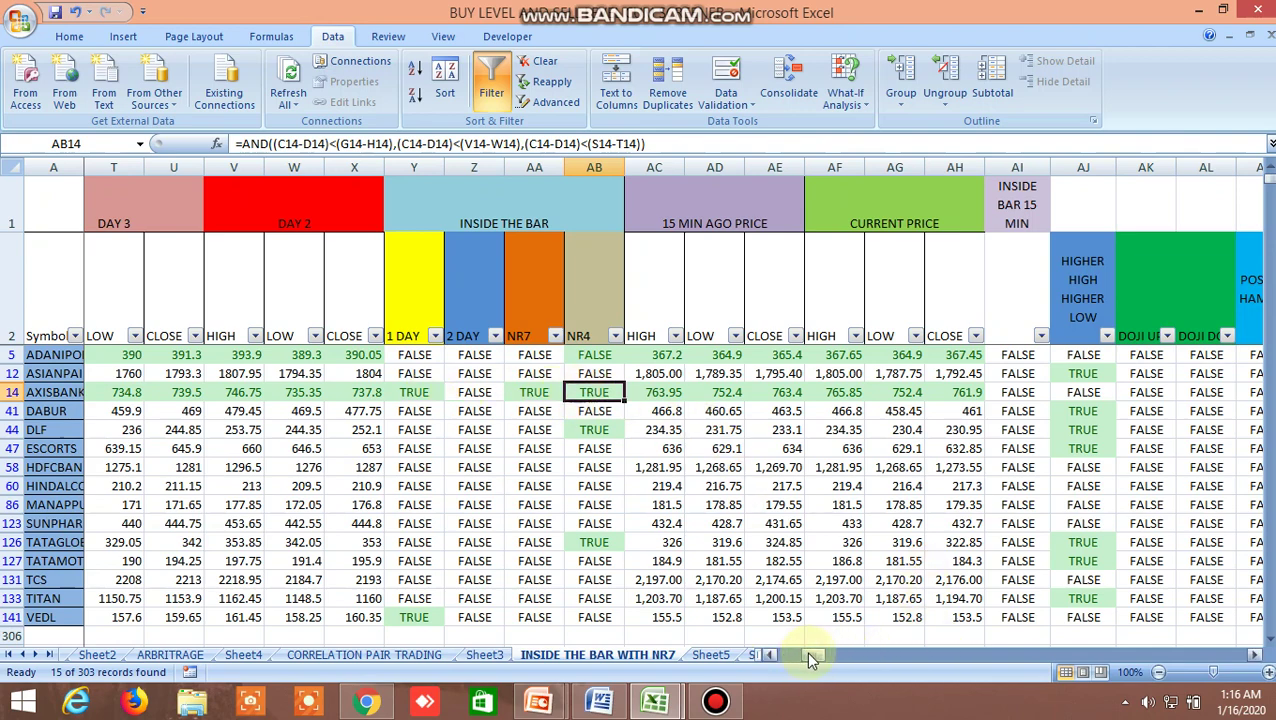
- Inspect the AXISBANK formulas behind FIB BUY 7 DAYS, its adjacent pivot value and FIB SELL 7 DAYS
left_click_drag(808, 658, 1014, 645)
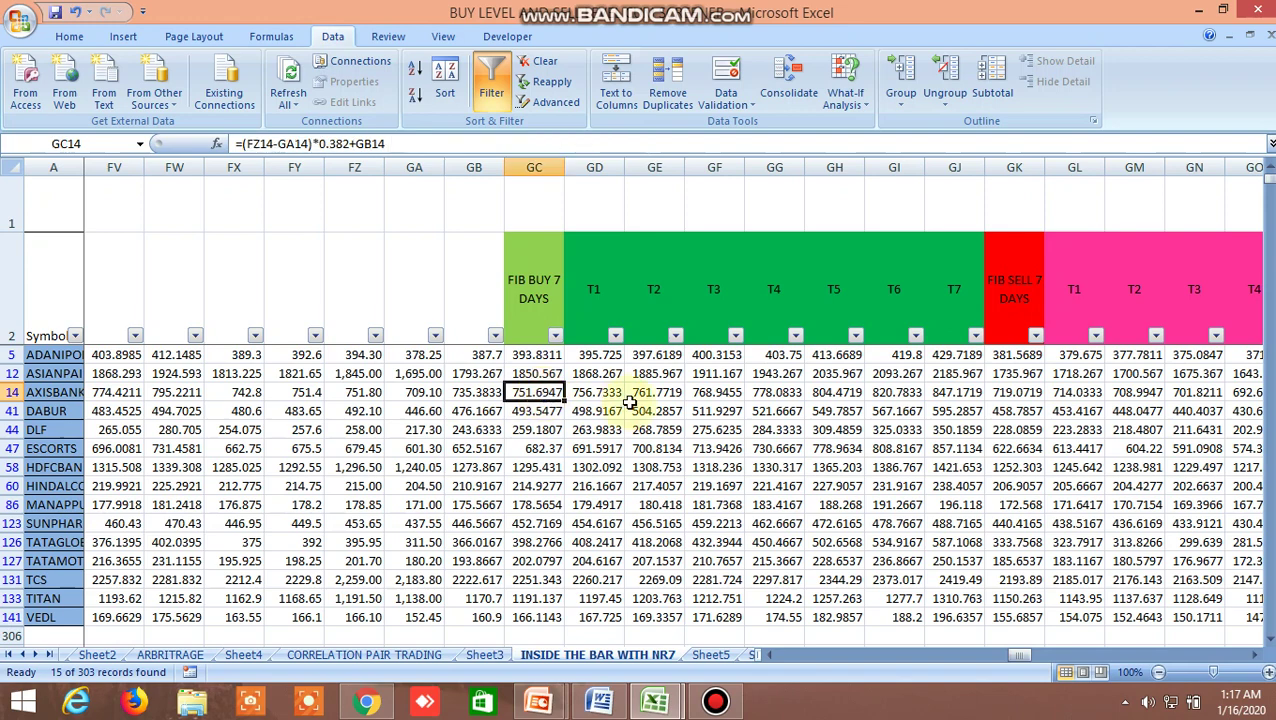
left_click(594, 428)
left_click(474, 392)
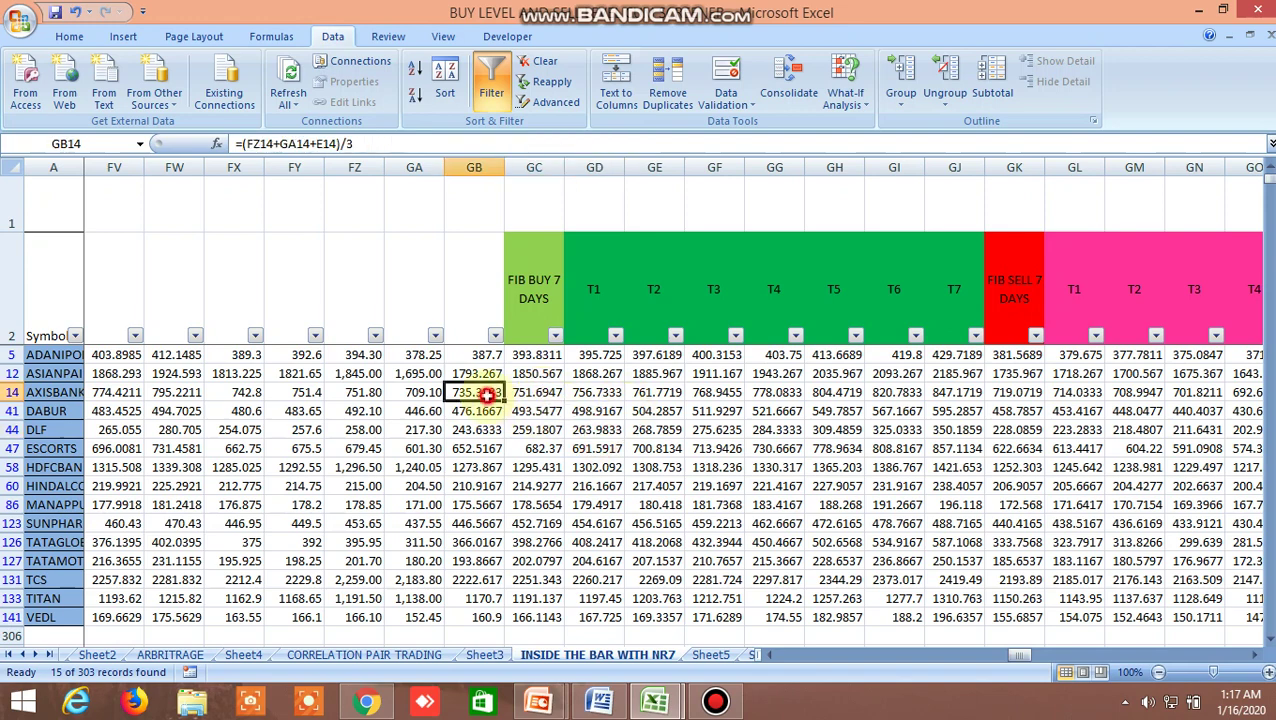
left_click(545, 395)
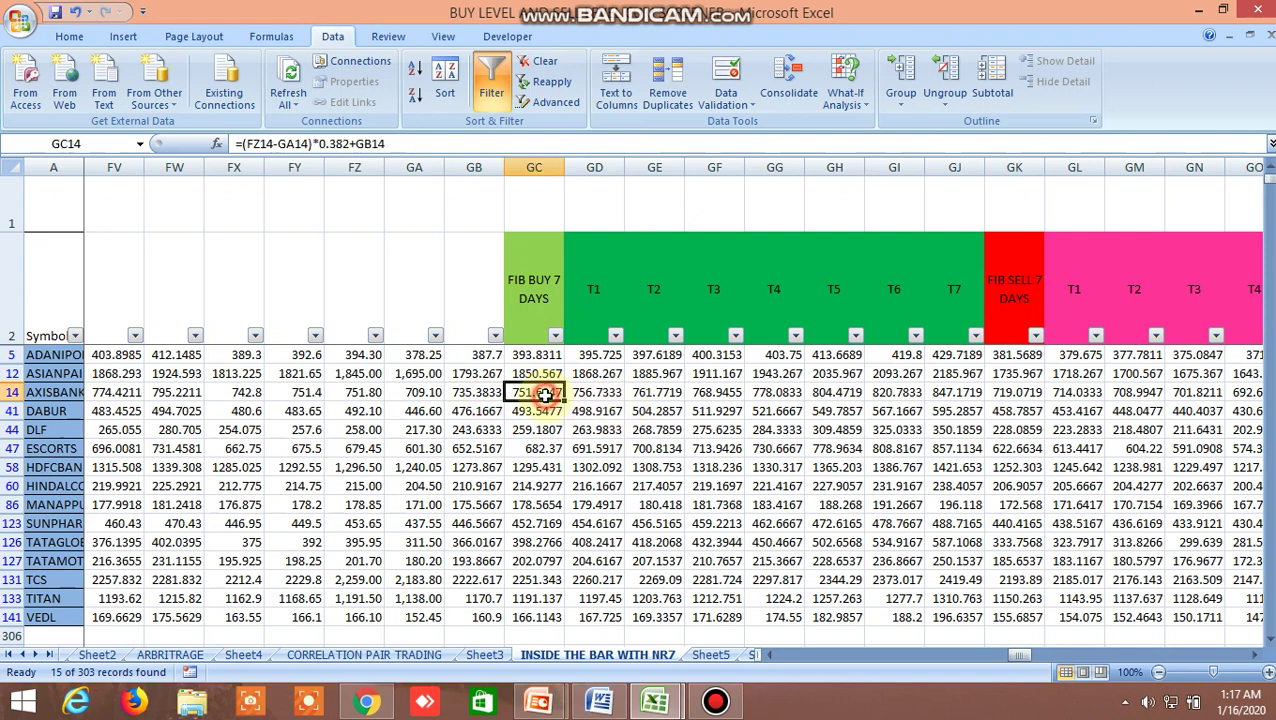
left_click(1001, 395)
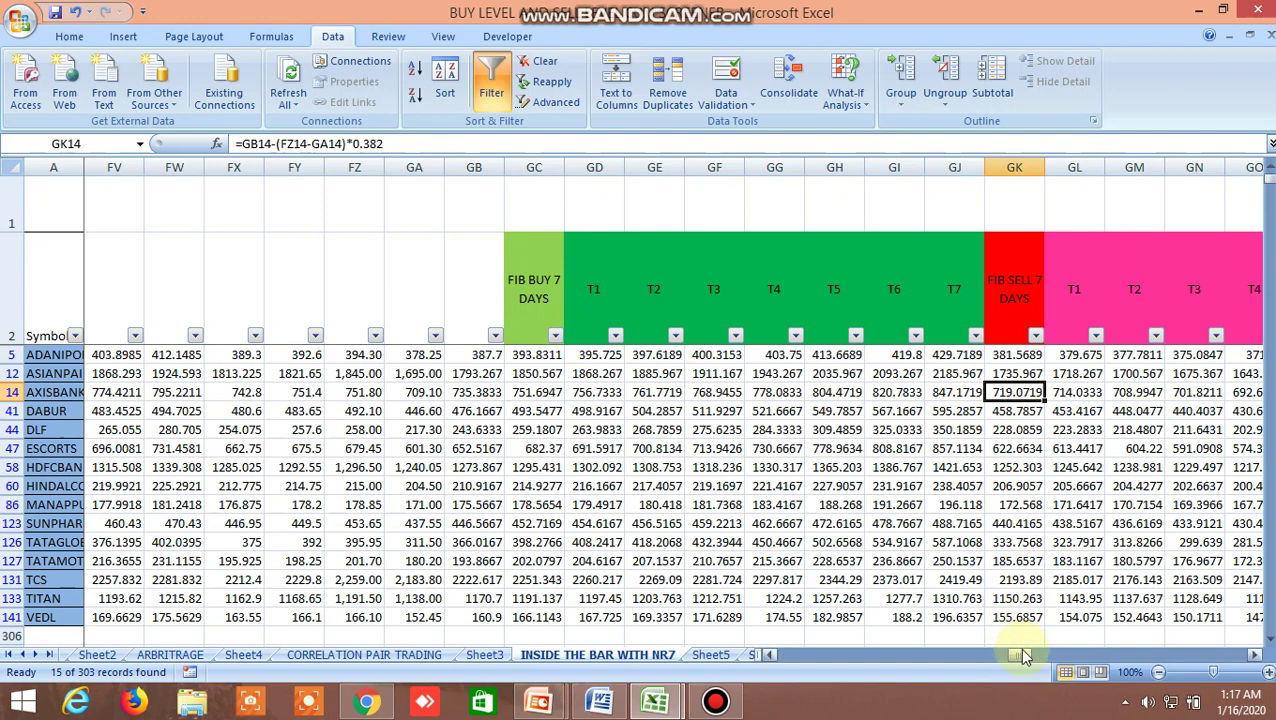
- Inspect the AXISBANK formulas for the FIB BUY and FIB SELL levels of the 5-day, 3-day and 1-day periods
left_click_drag(1020, 655, 1067, 655)
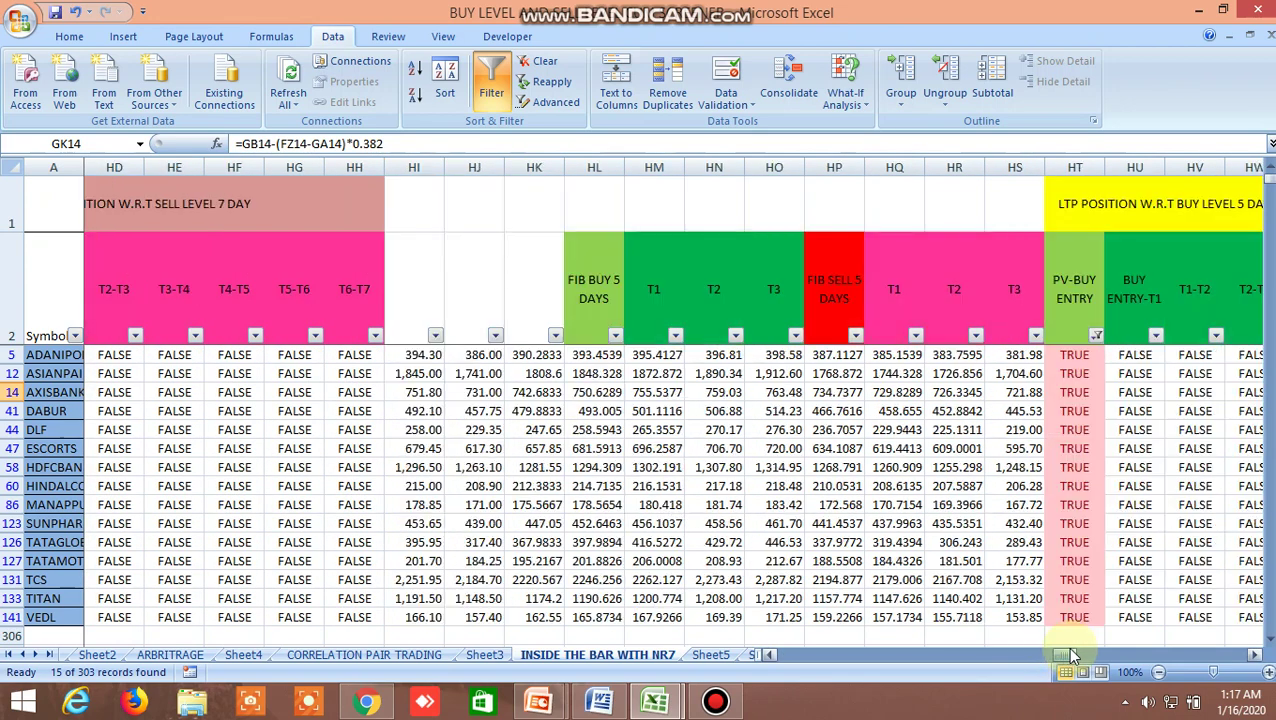
left_click(600, 395)
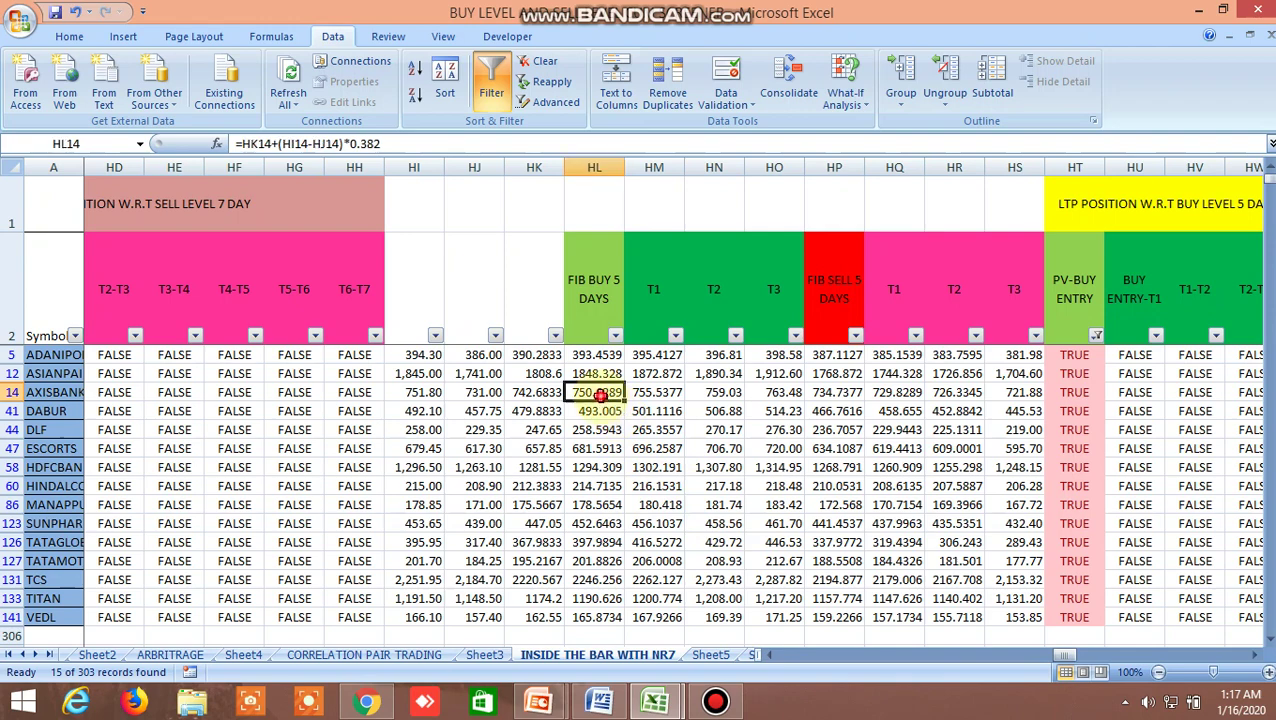
left_click(838, 396)
left_click_drag(1066, 655, 1093, 655)
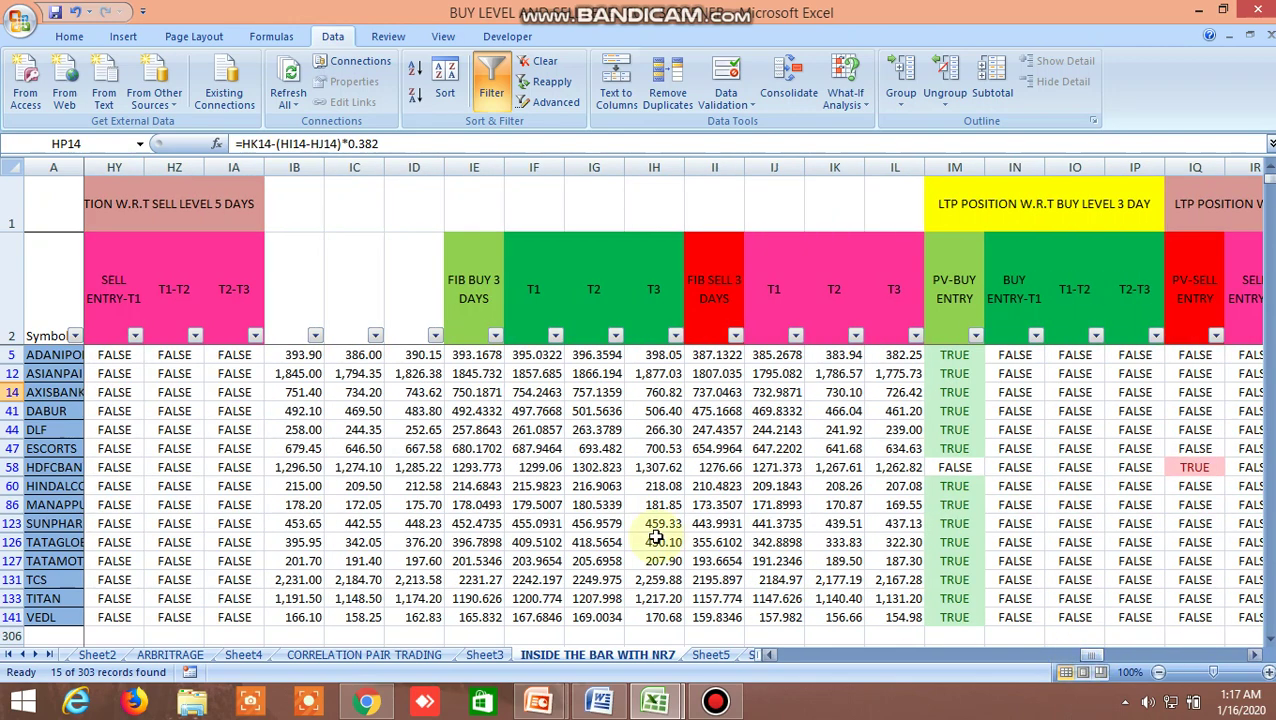
left_click(479, 397)
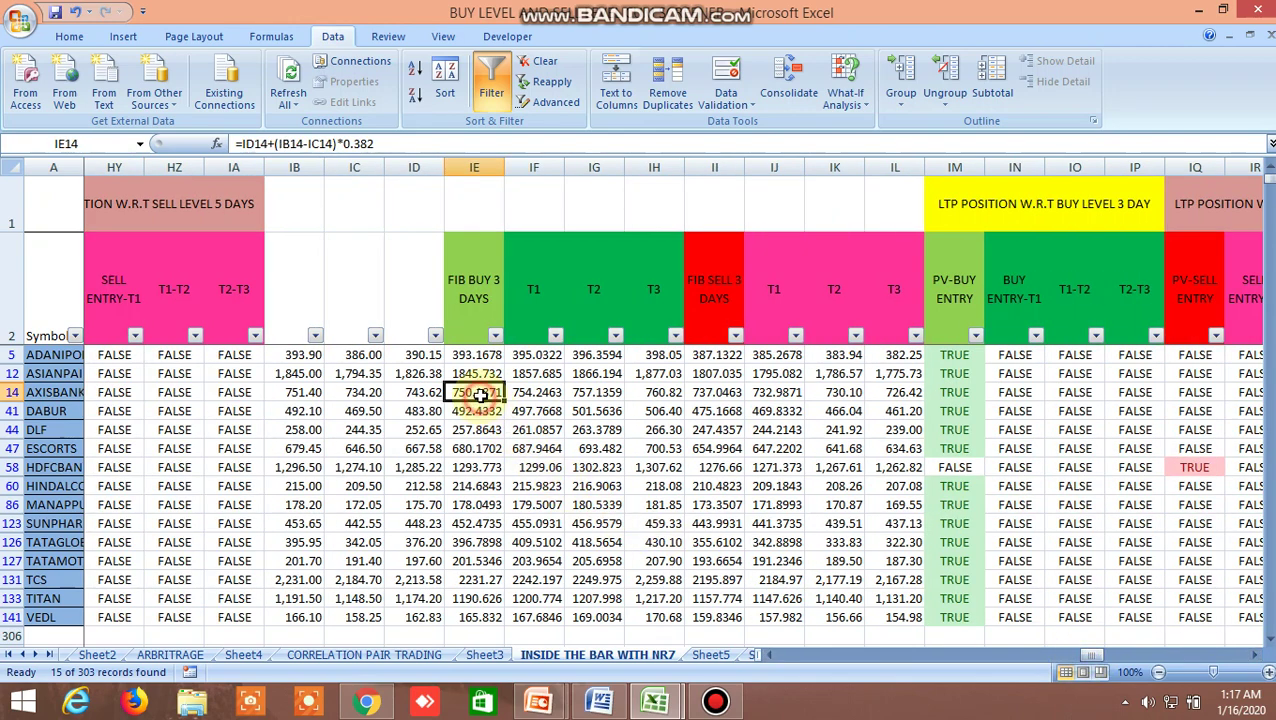
left_click(721, 392)
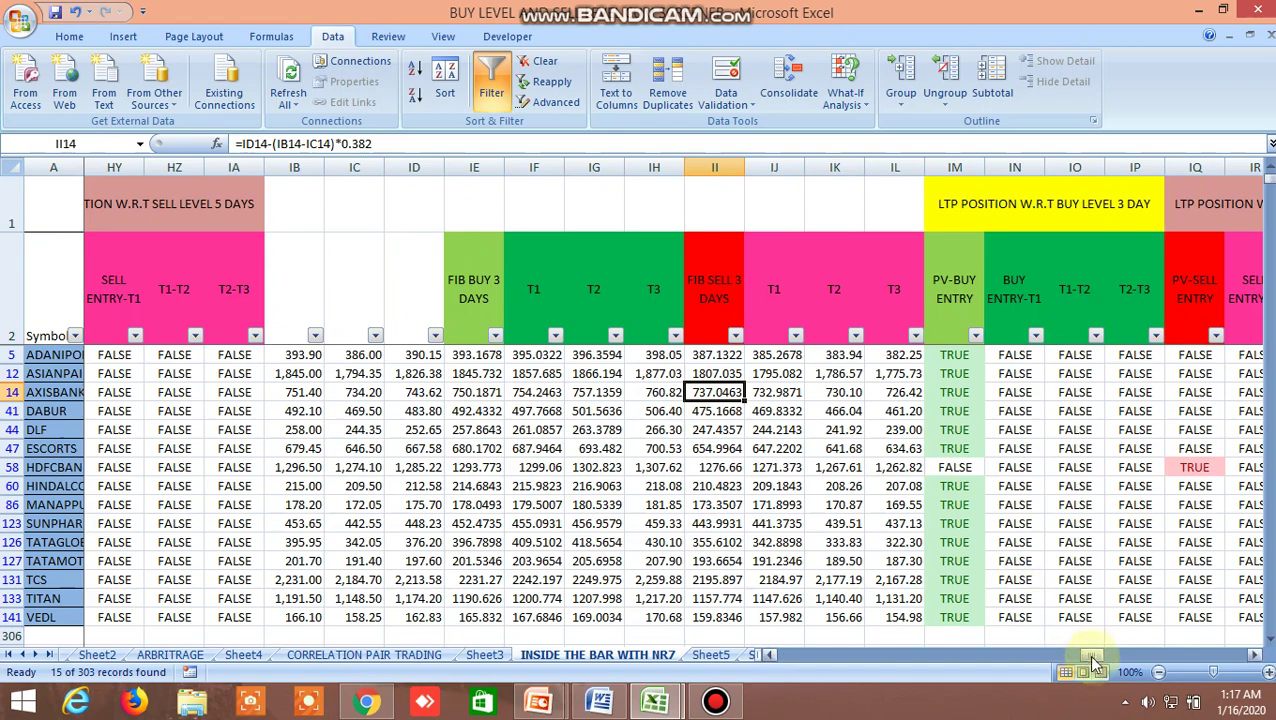
left_click_drag(1090, 657, 1147, 668)
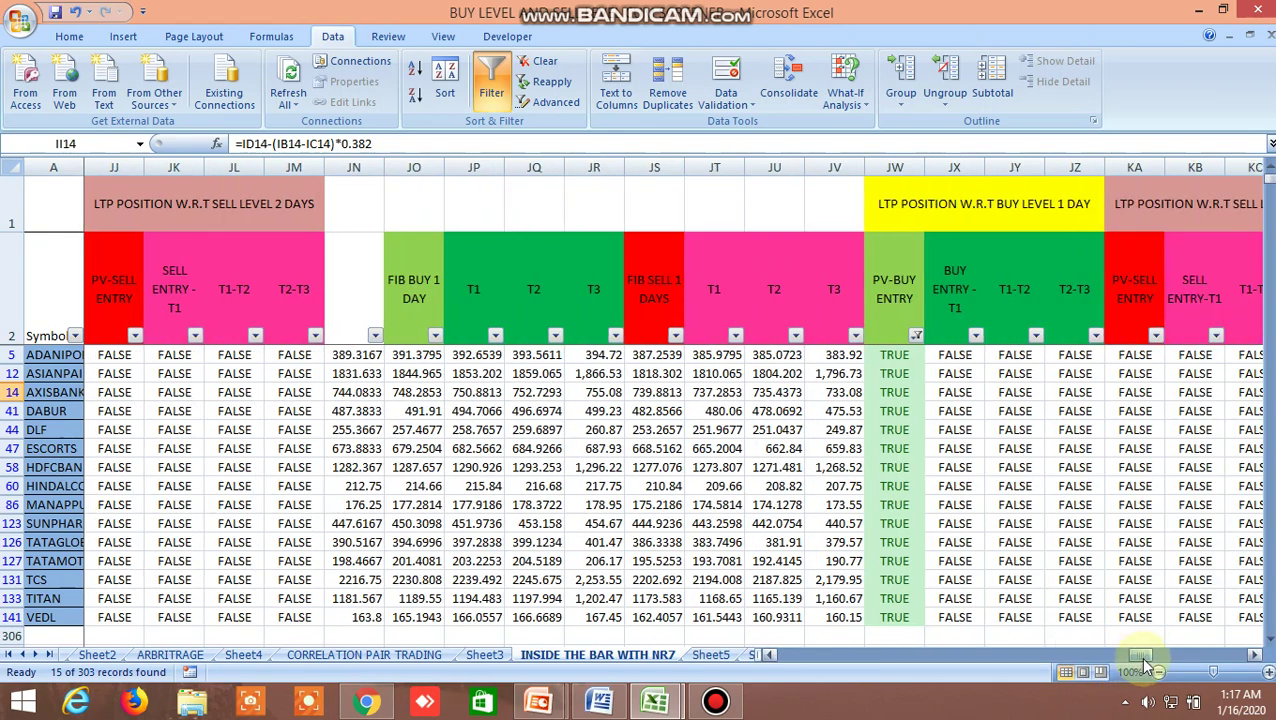
left_click(419, 392)
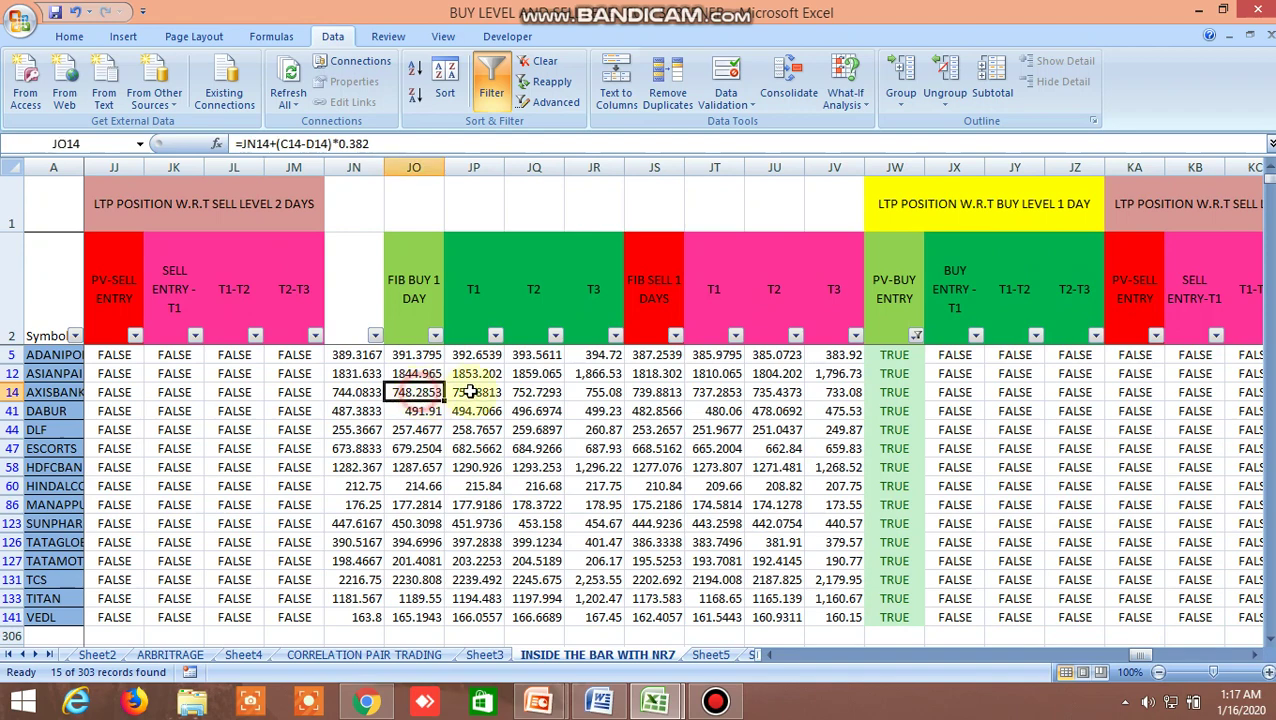
left_click(660, 393)
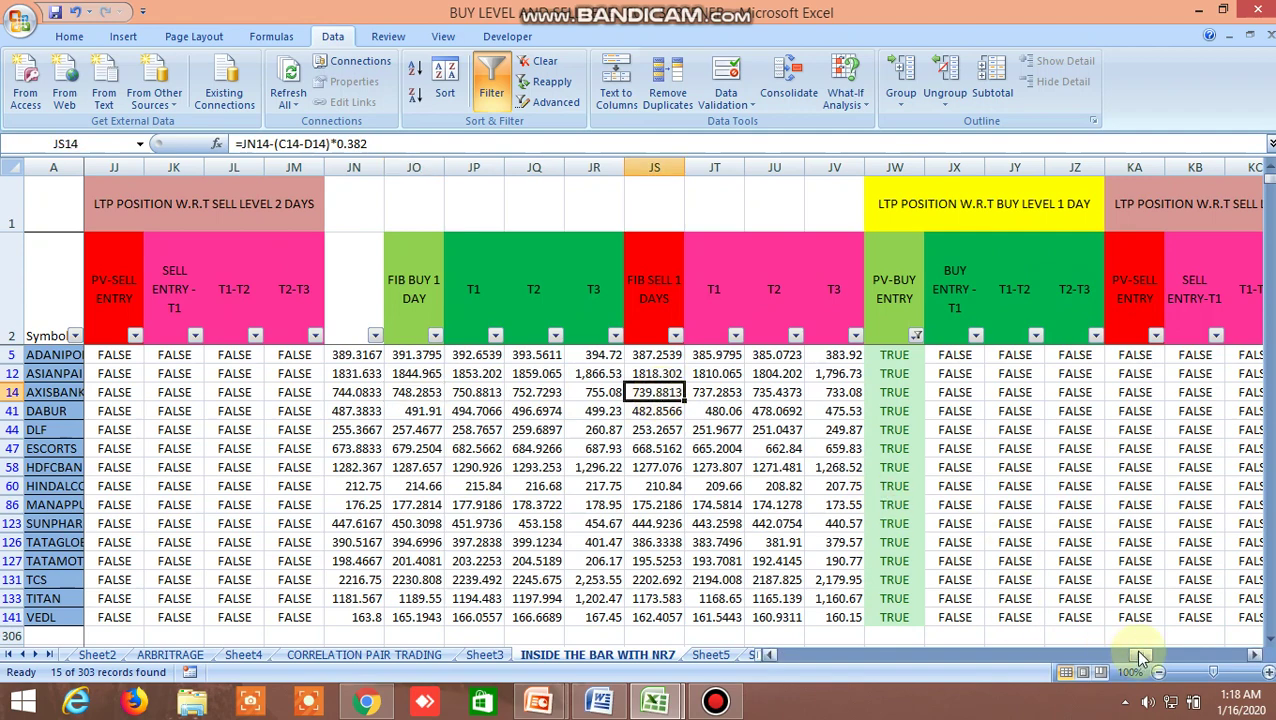
- Inspect the AXISBANK formulas for the T1, T2 and T3 targets beside FIB BUY 2 DAYS
mouse_move(1142, 655)
left_mouse_down()
mouse_move(1104, 657)
mouse_move(1119, 657)
left_mouse_up()
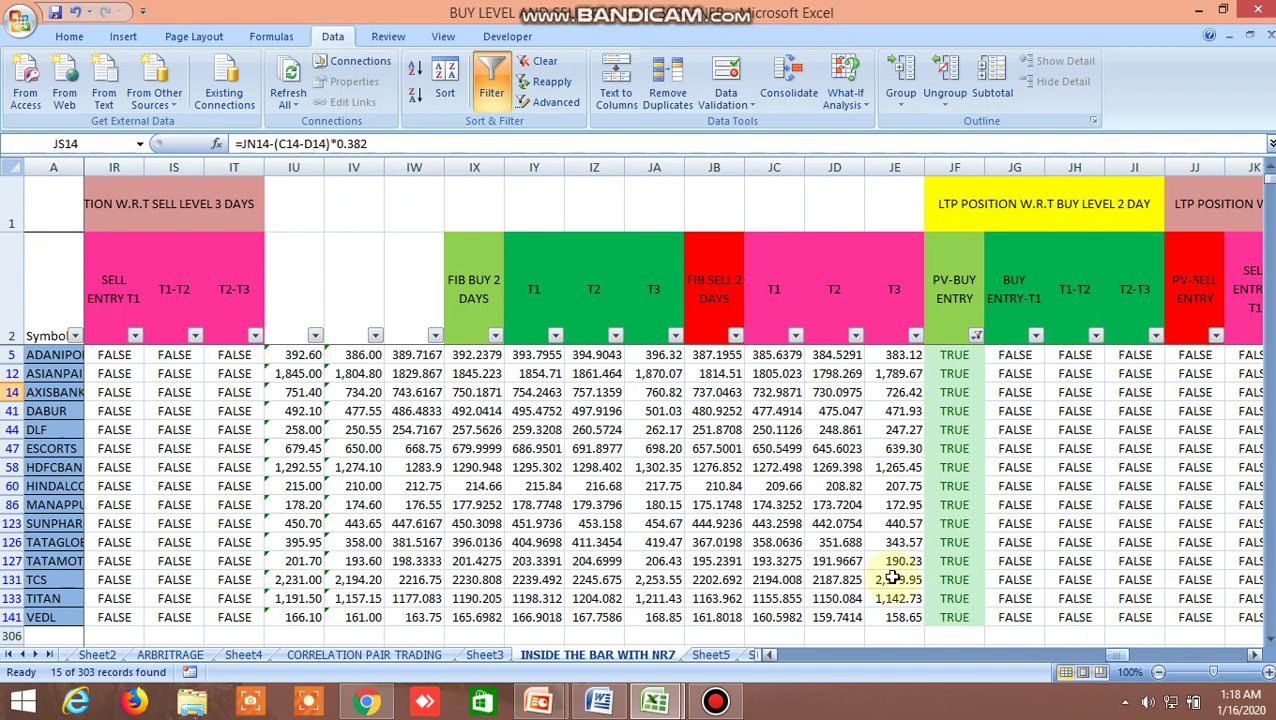
left_click(533, 393)
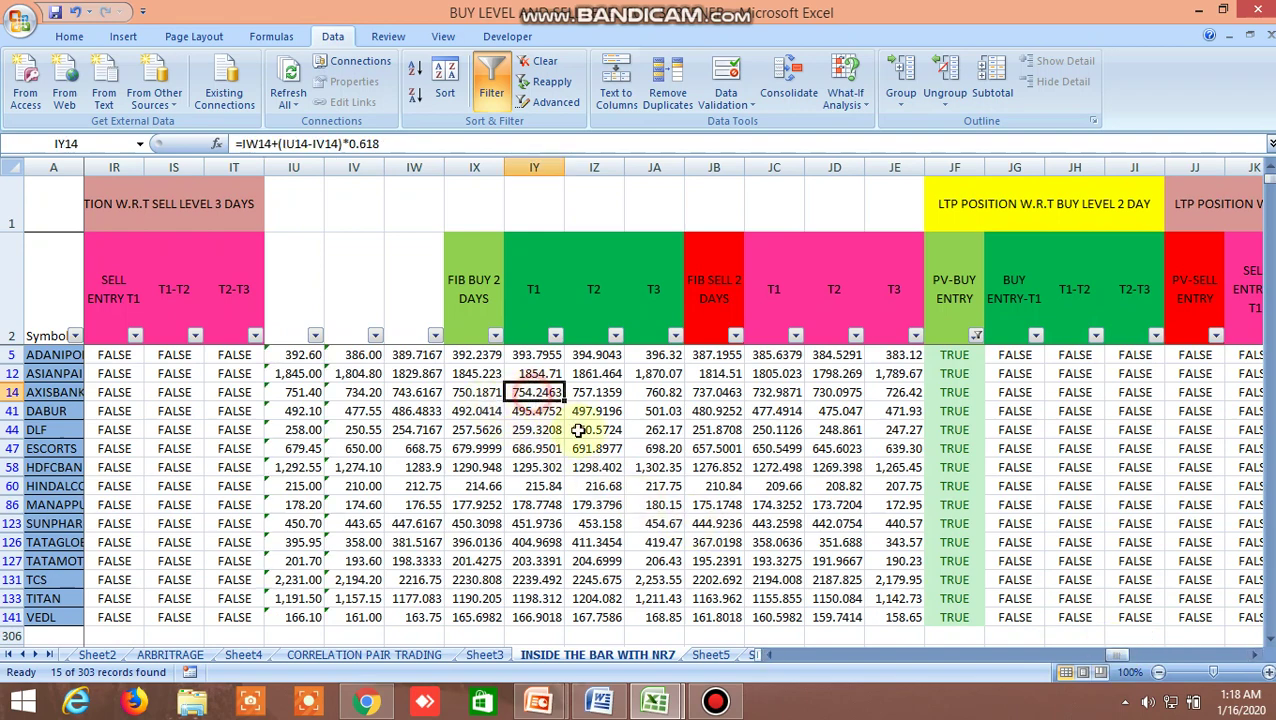
left_click(604, 393)
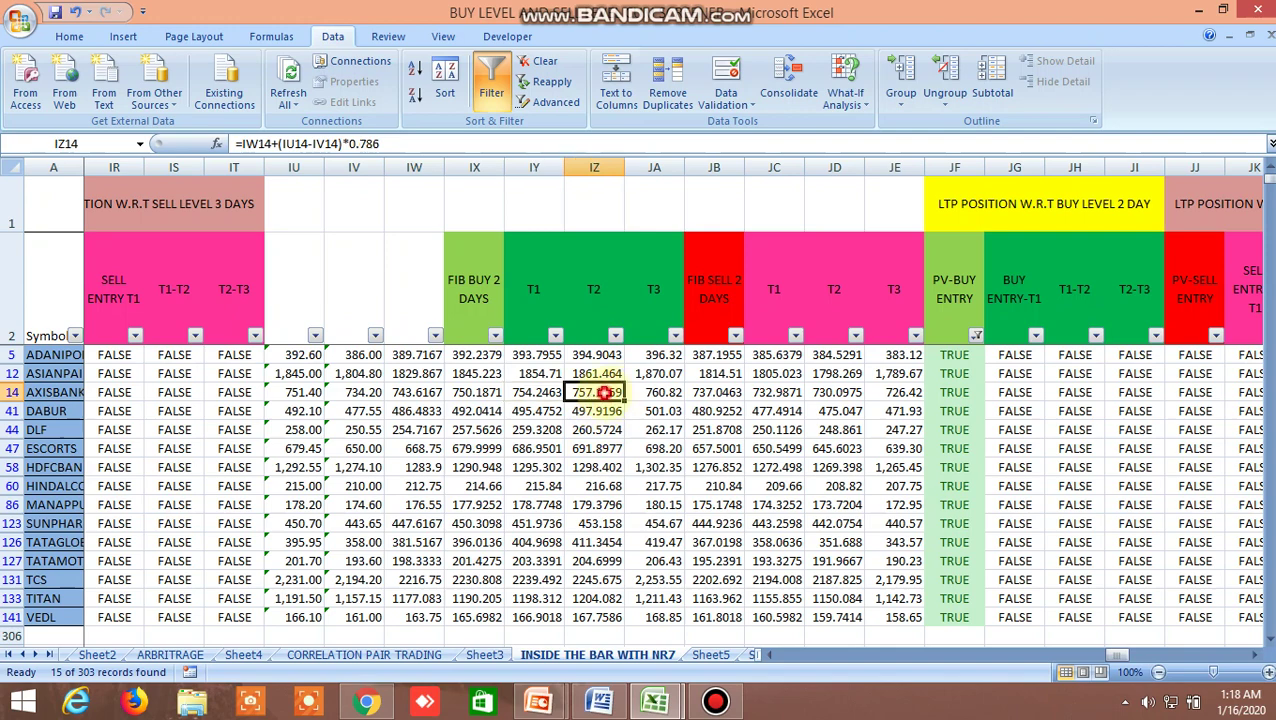
left_click(667, 393)
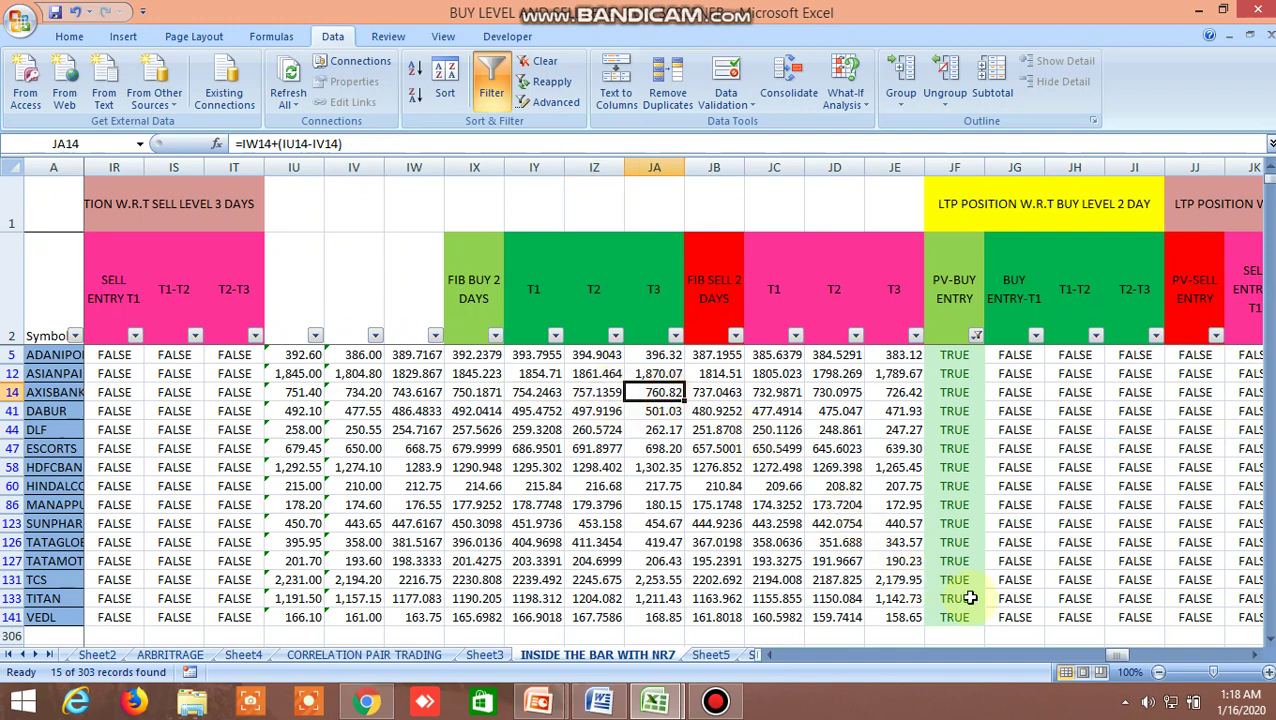
- Inspect the AXISBANK formulas for the 5-day buy targets T2 and T3 and for FIB SELL 5 DAYS
left_click_drag(1120, 656, 1075, 650)
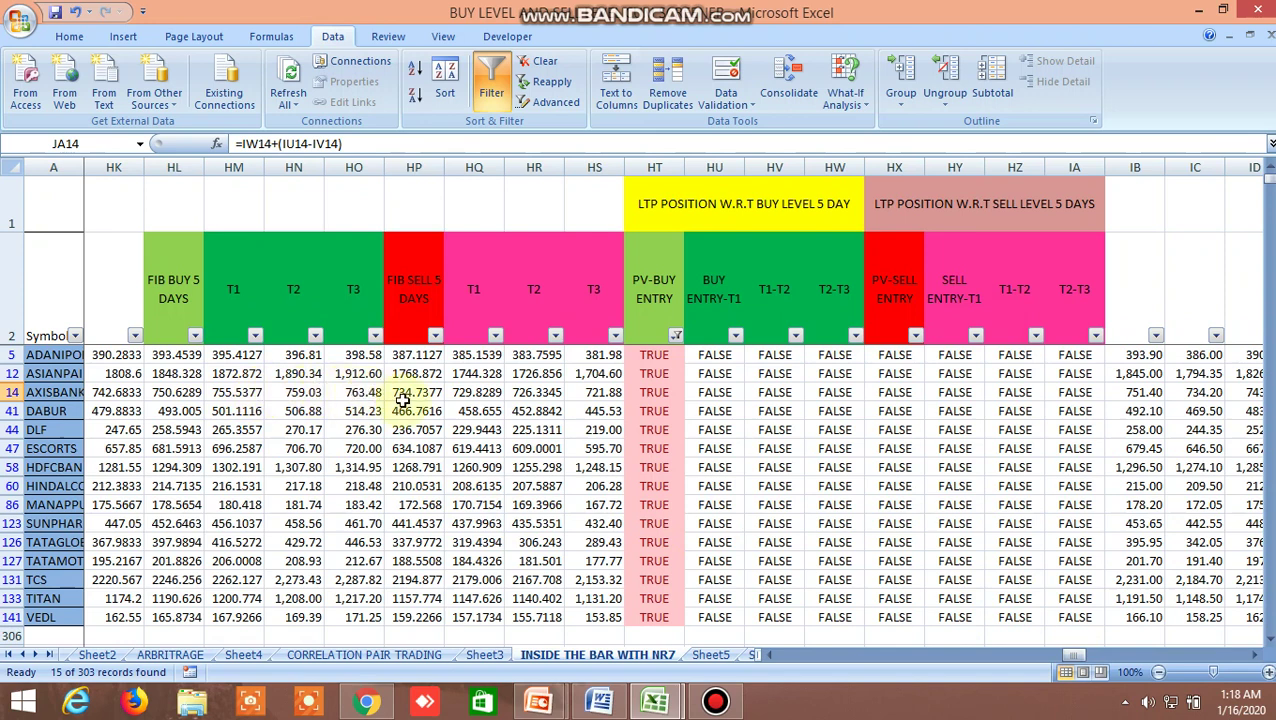
left_click(296, 392)
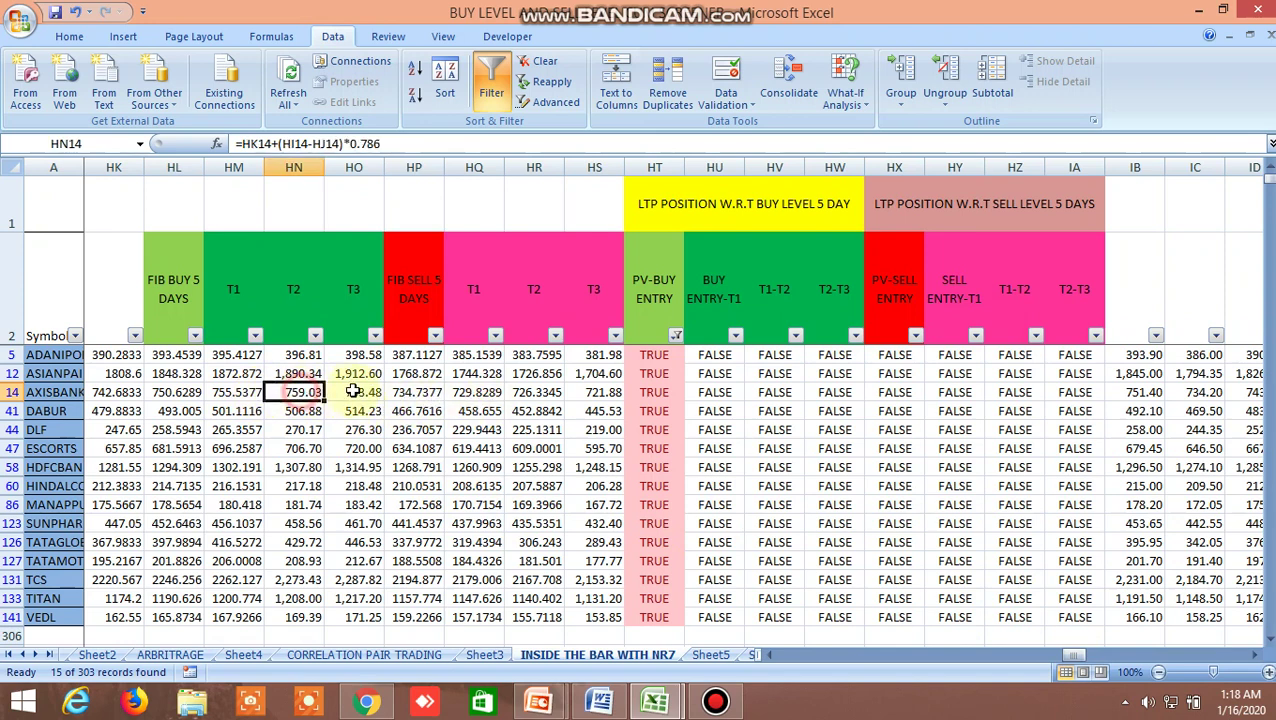
left_click(354, 392)
left_click(425, 393)
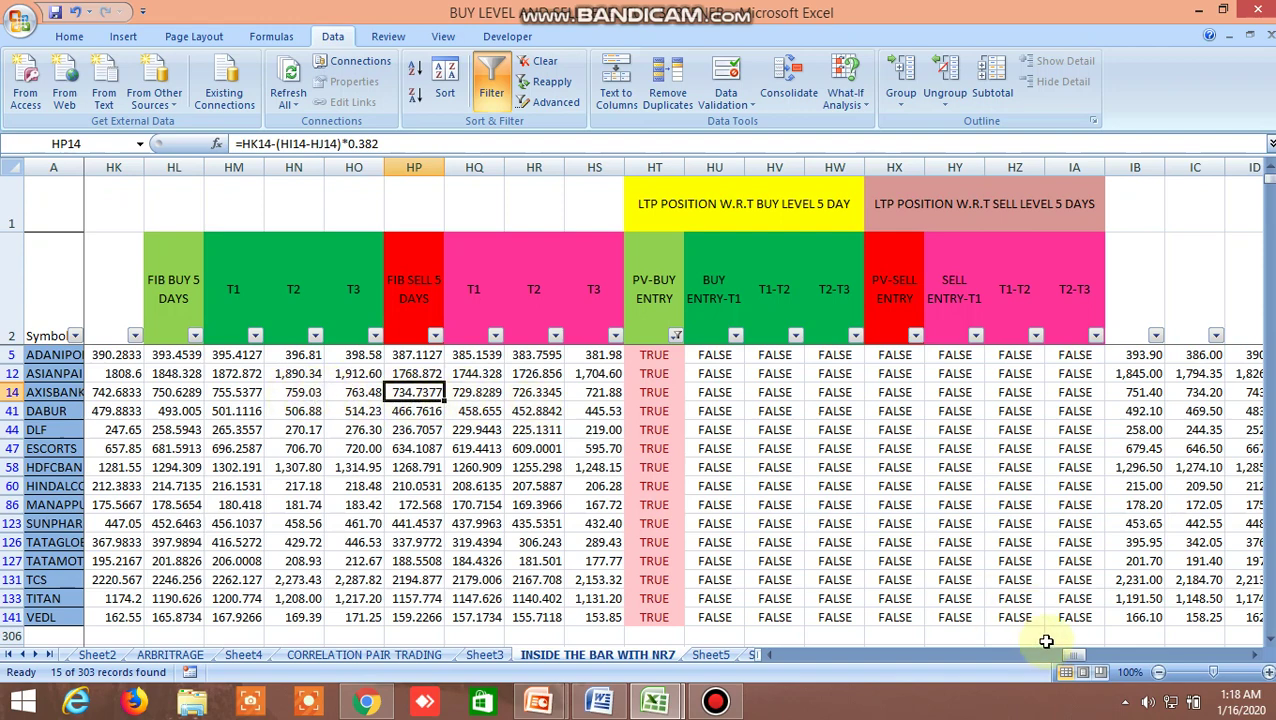
- Turn off filtering on the INSIDE THE BAR WITH NR7 sheet to list all symbols again
left_click_drag(1065, 655, 1108, 654)
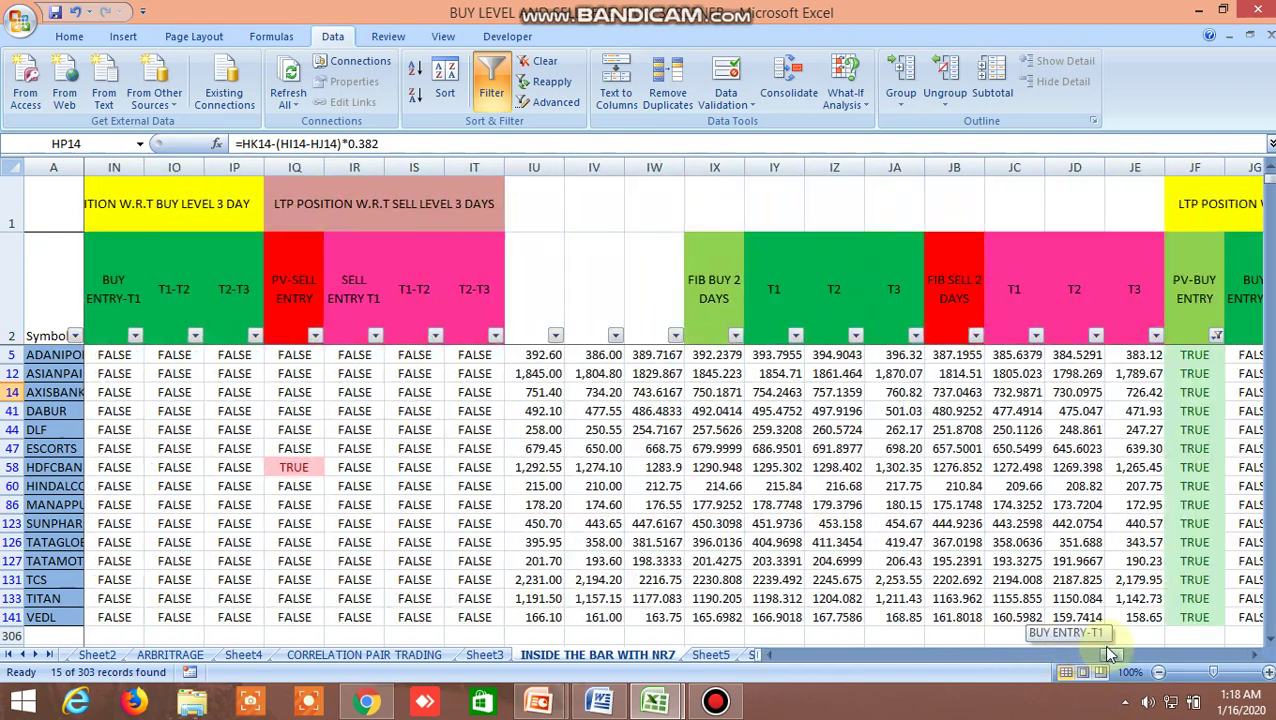
left_click(497, 91)
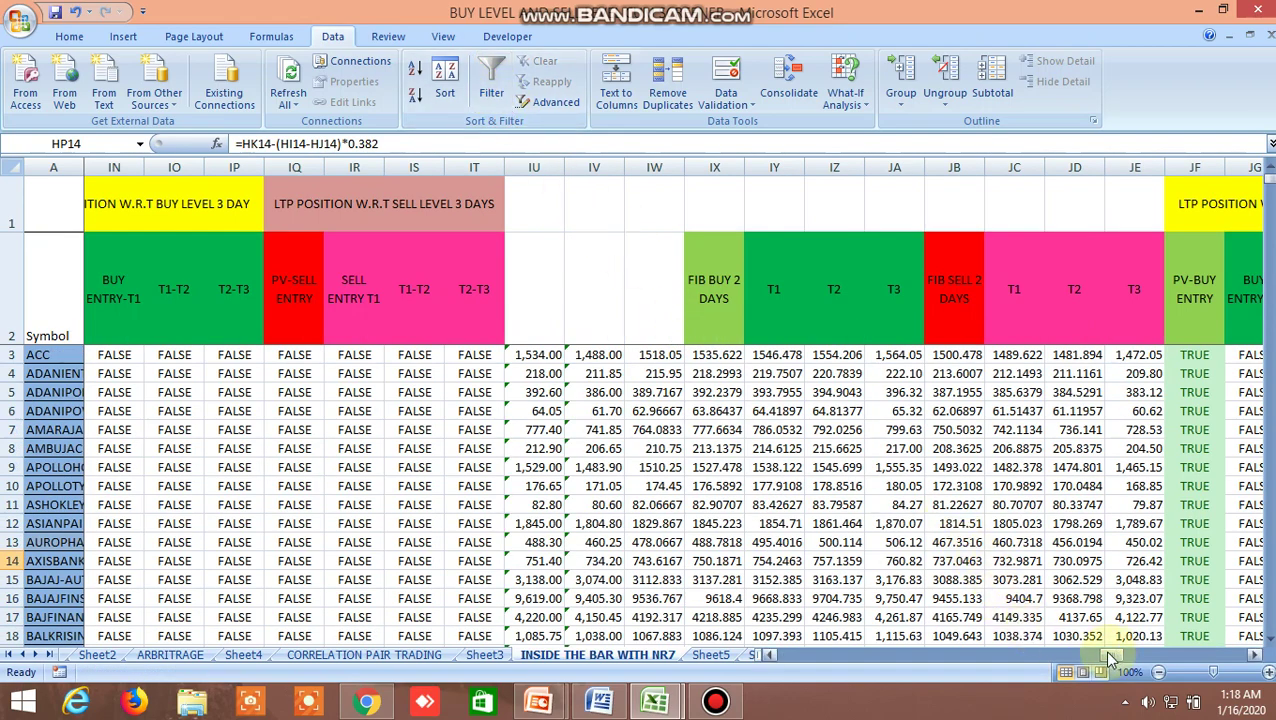
- Inspect the CLOSE HIGHER THAN 2 DAYS PIVOT POINT column and its formula for ACC
left_click_drag(1108, 656, 1258, 662)
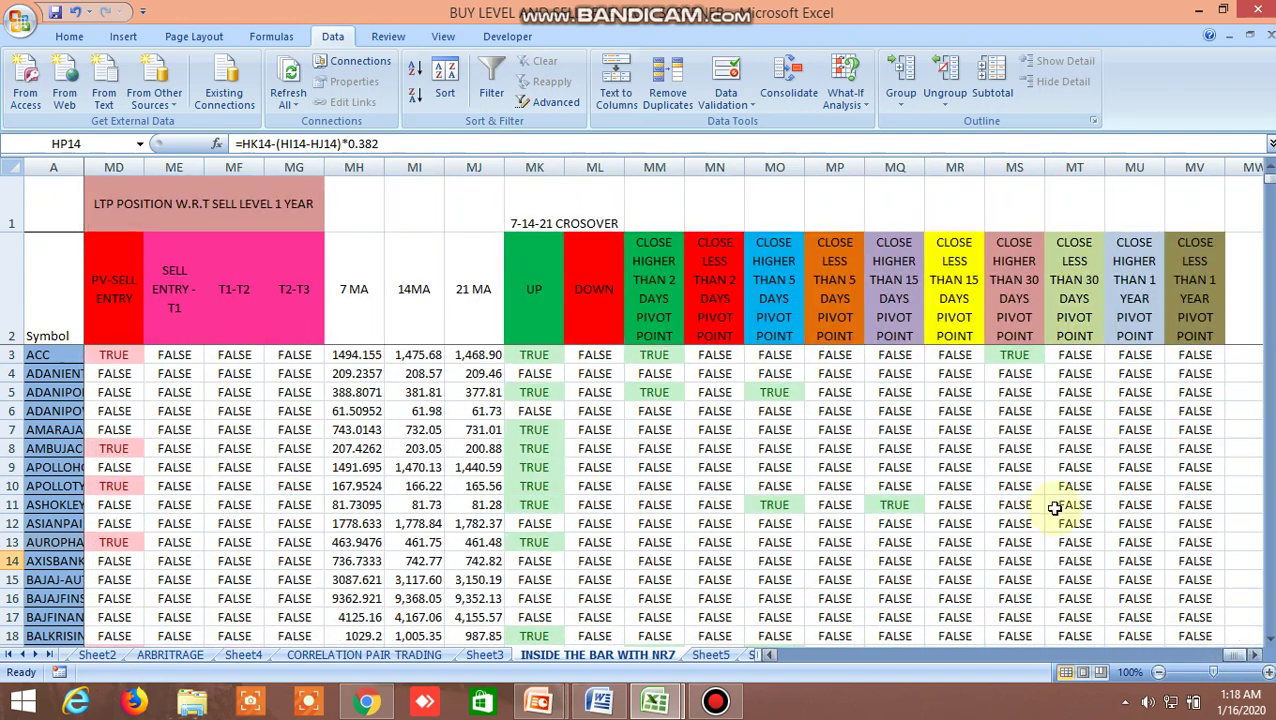
left_click(663, 290)
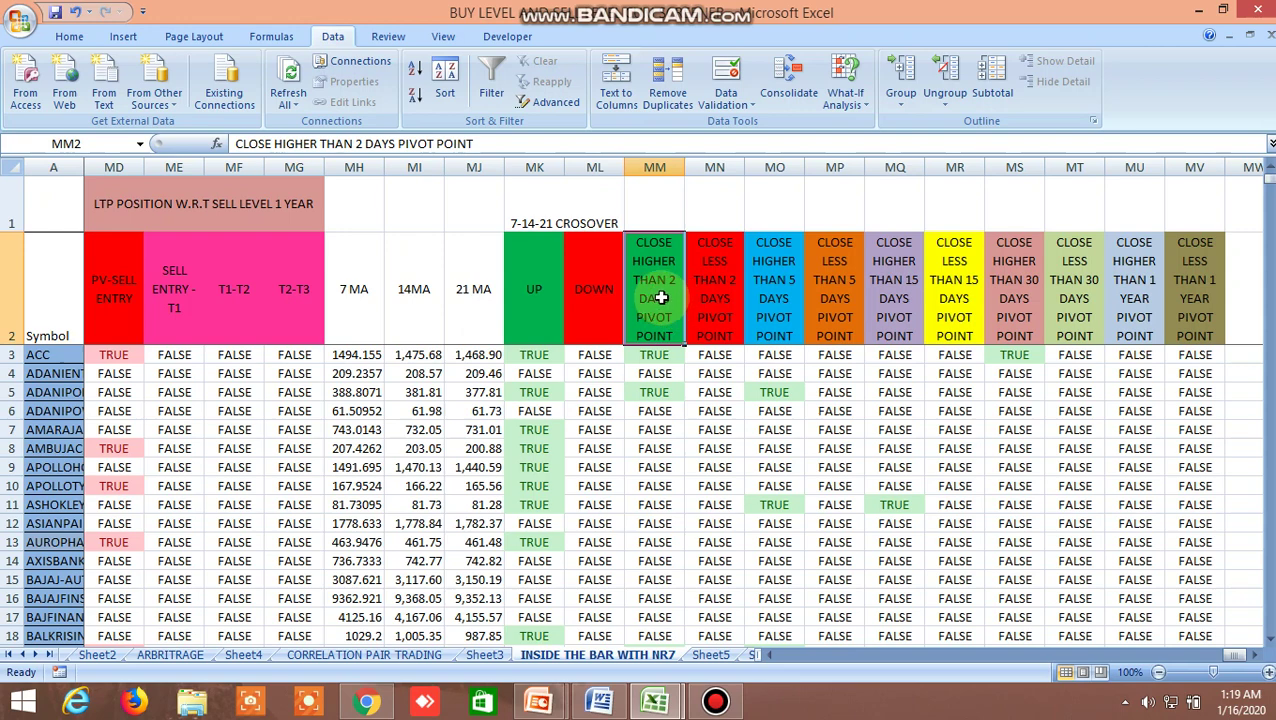
left_click(658, 354)
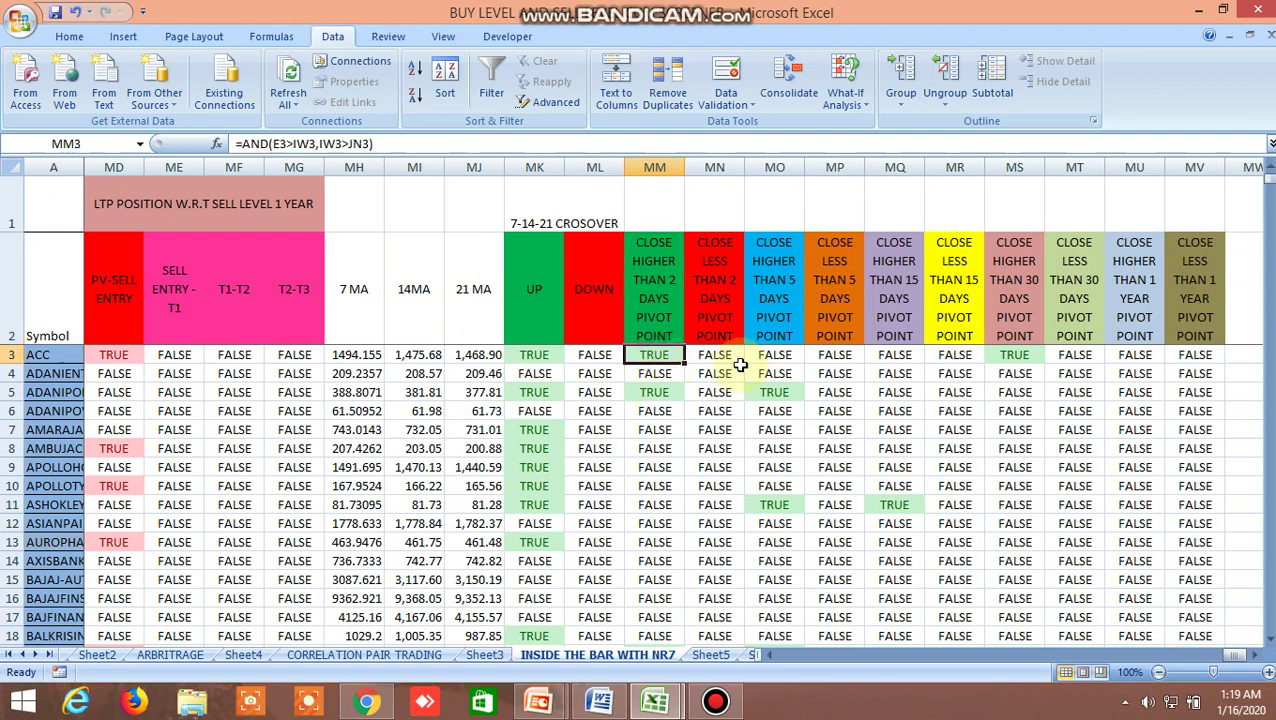
- Look through the symbol list for TRUE signals in the moving-average crossover and pivot point columns
scroll(718, 372, "down", 5)
scroll(727, 492, "up", 5)
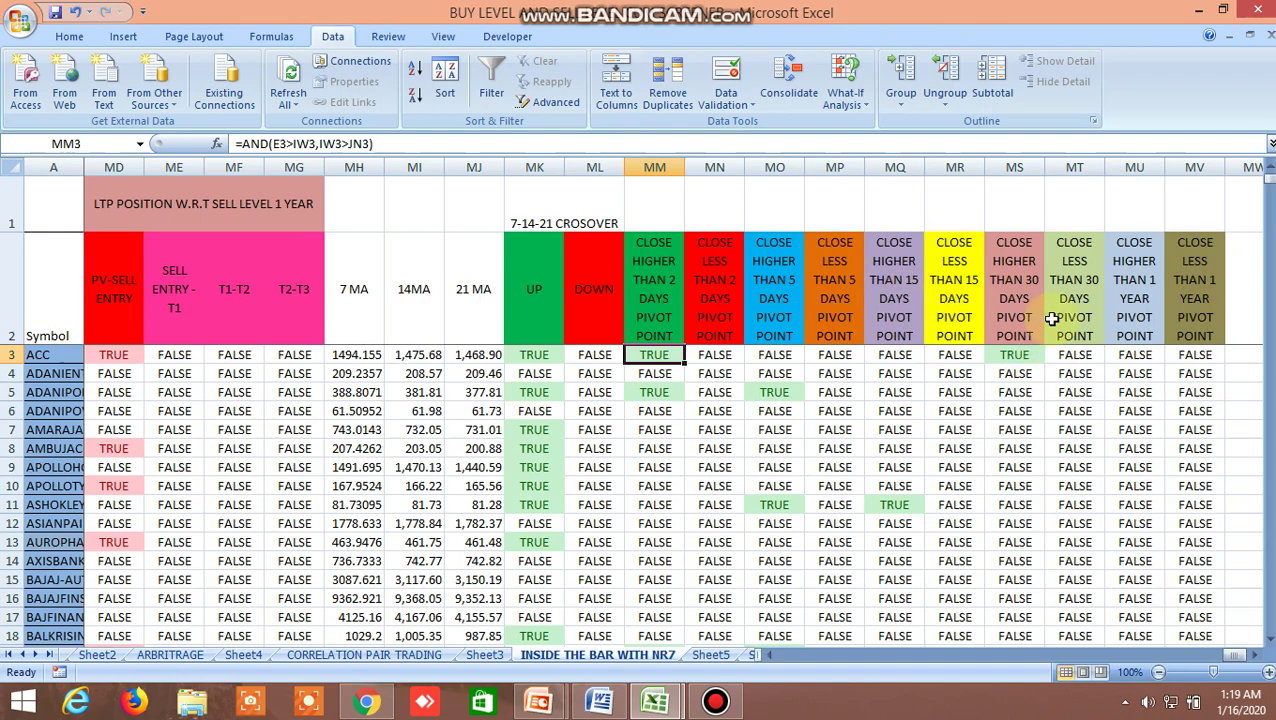
scroll(1168, 414, "down", 20)
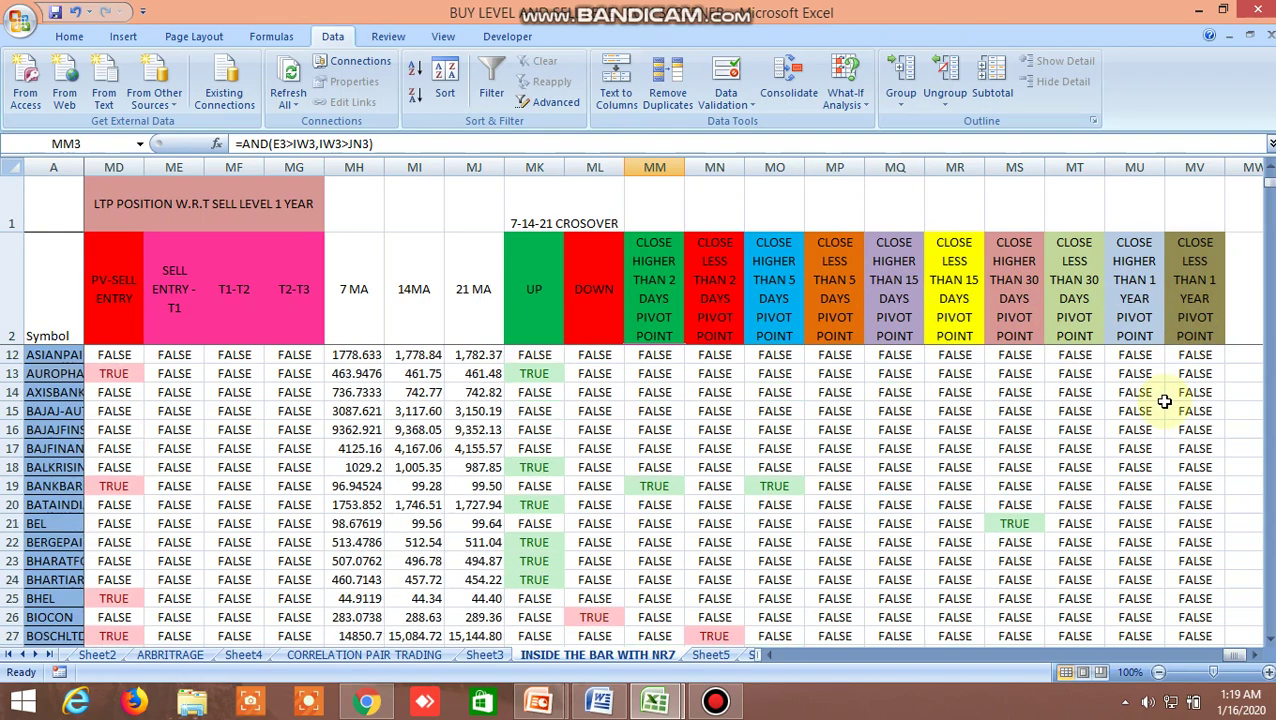
scroll(1168, 414, "down", 13)
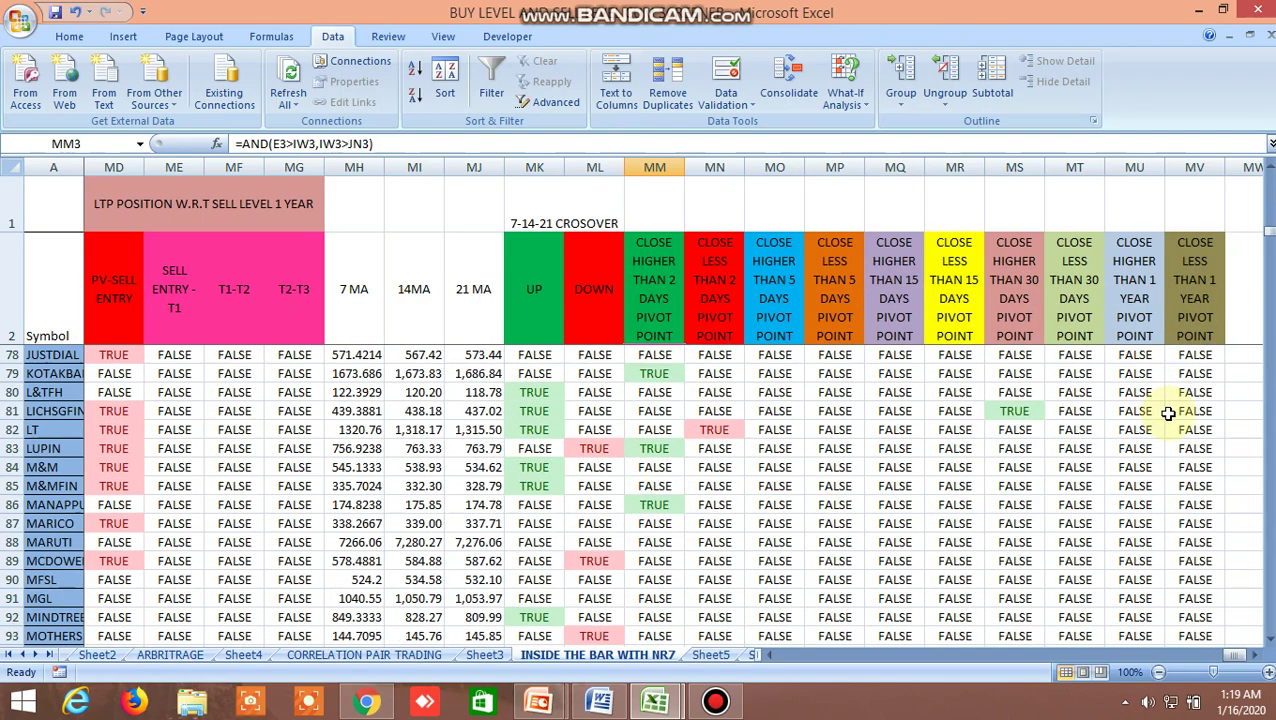
scroll(1168, 414, "up", 20)
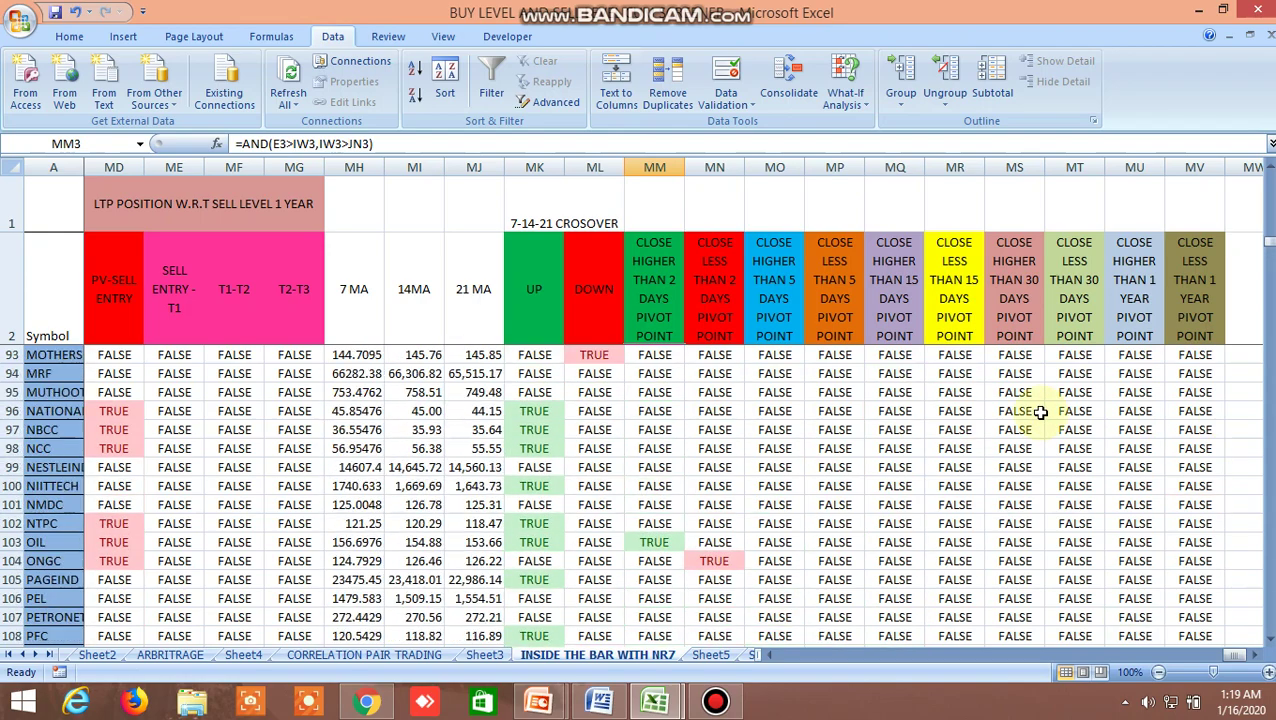
scroll(690, 348, "up", 12)
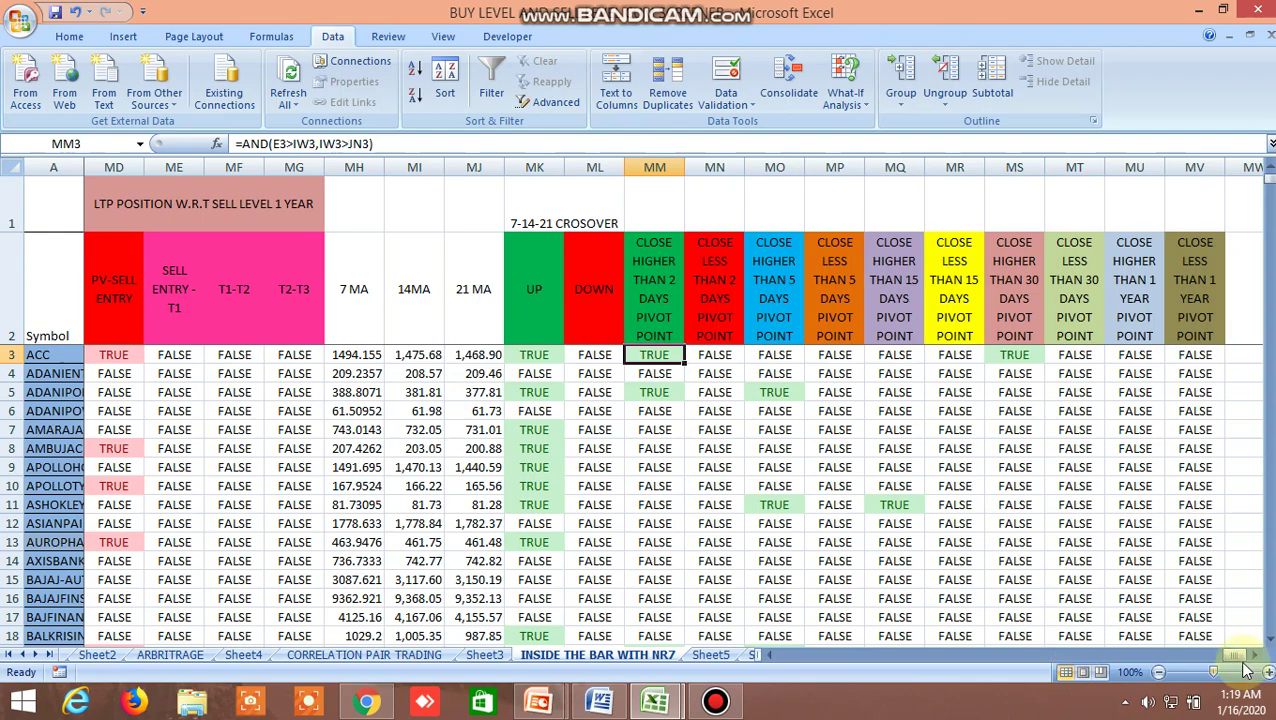
- Inspect the ACC formulas for FIB BUY 2 DAYS and its T1 target
left_click_drag(1228, 654, 1125, 656)
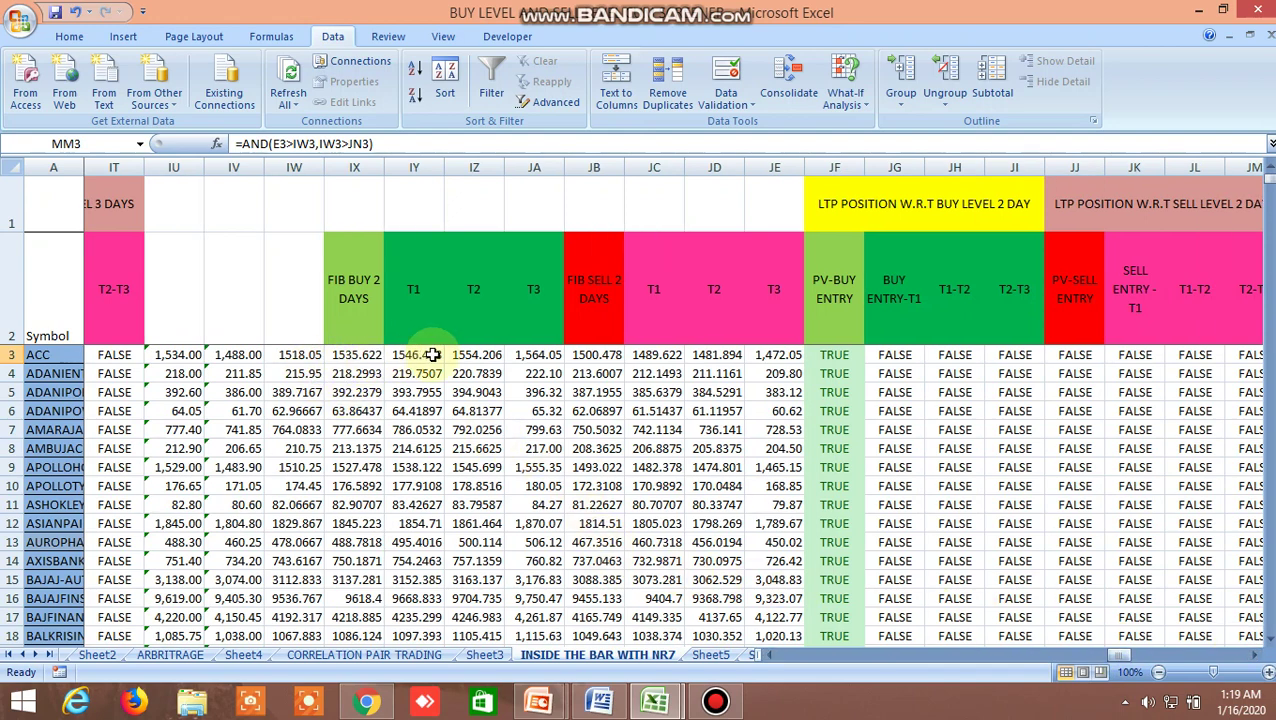
left_click(354, 354)
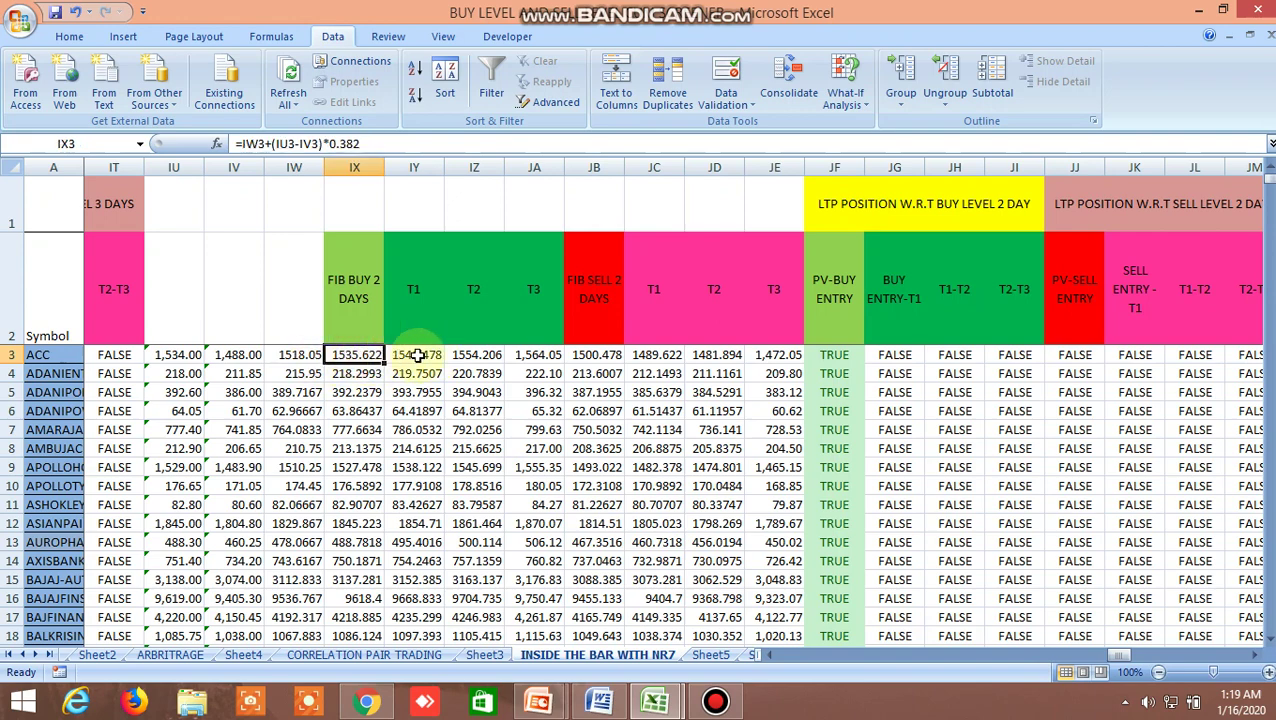
left_click(424, 355)
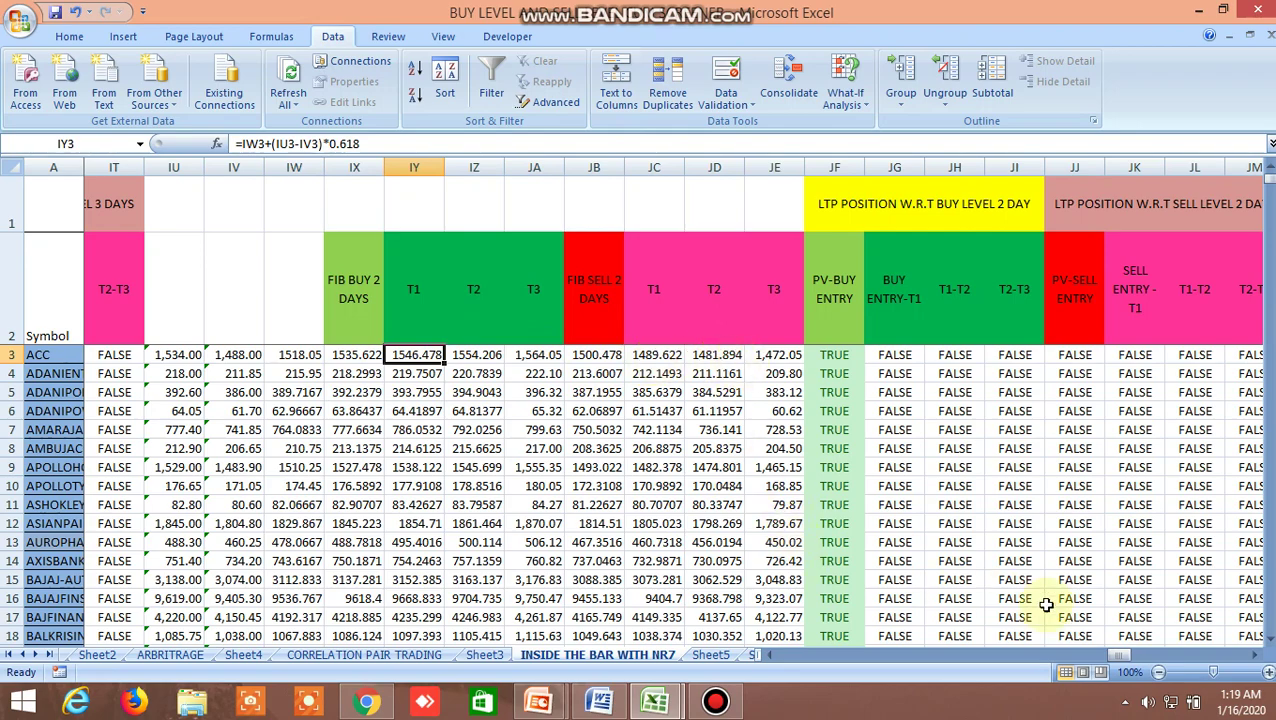
- Review the 7-14-21 crossover and pivot point signals further down the symbol list, and return to the CURRENT DAY price columns
left_click_drag(1120, 654, 1232, 660)
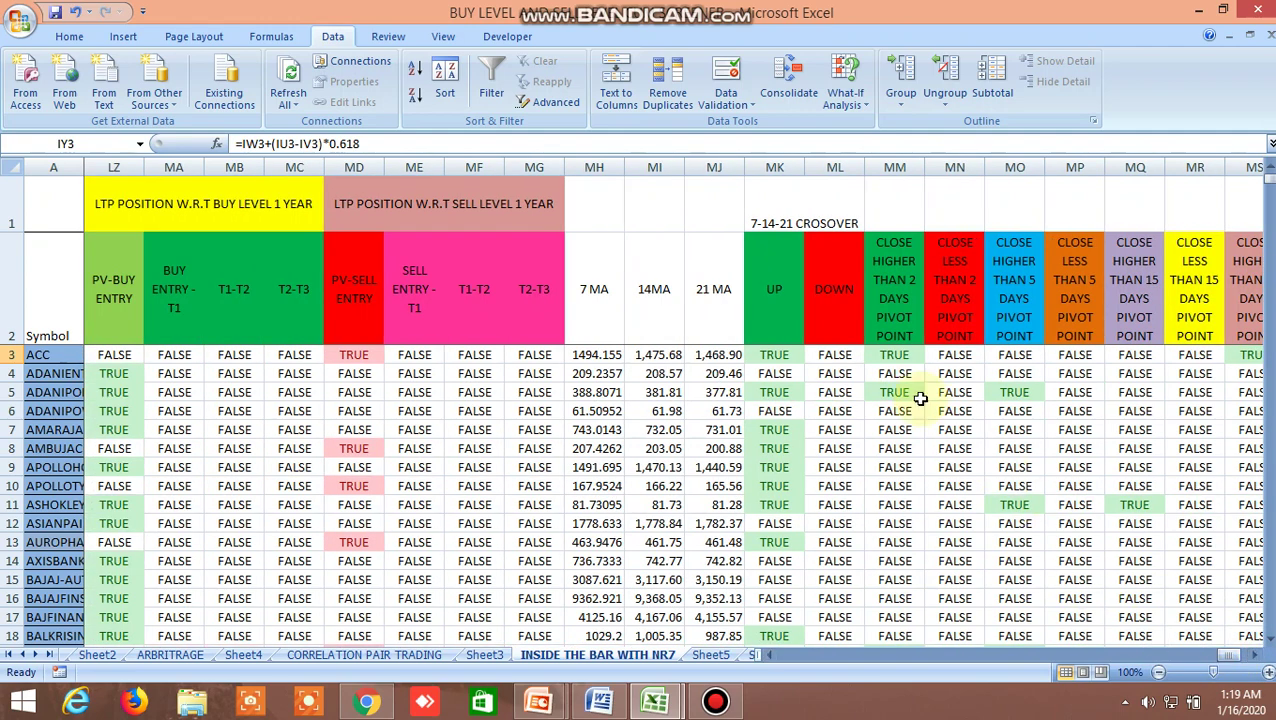
scroll(787, 429, "down", 19)
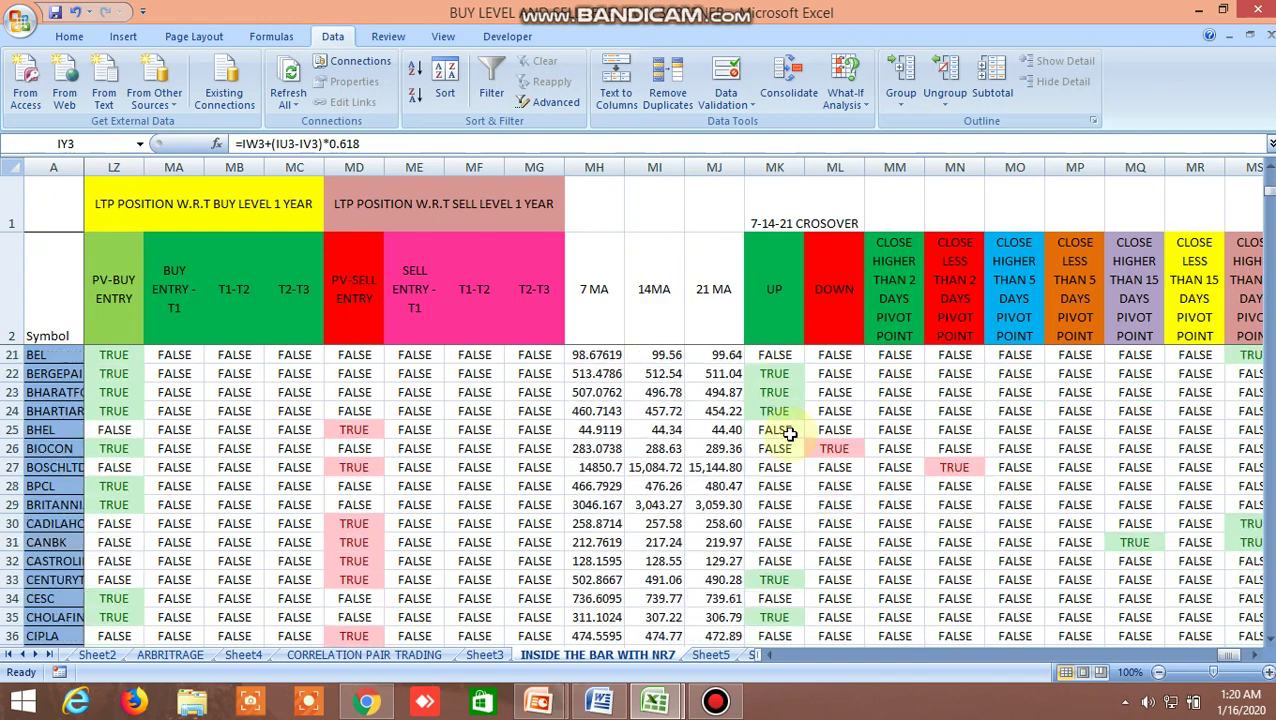
scroll(789, 432, "down", 5)
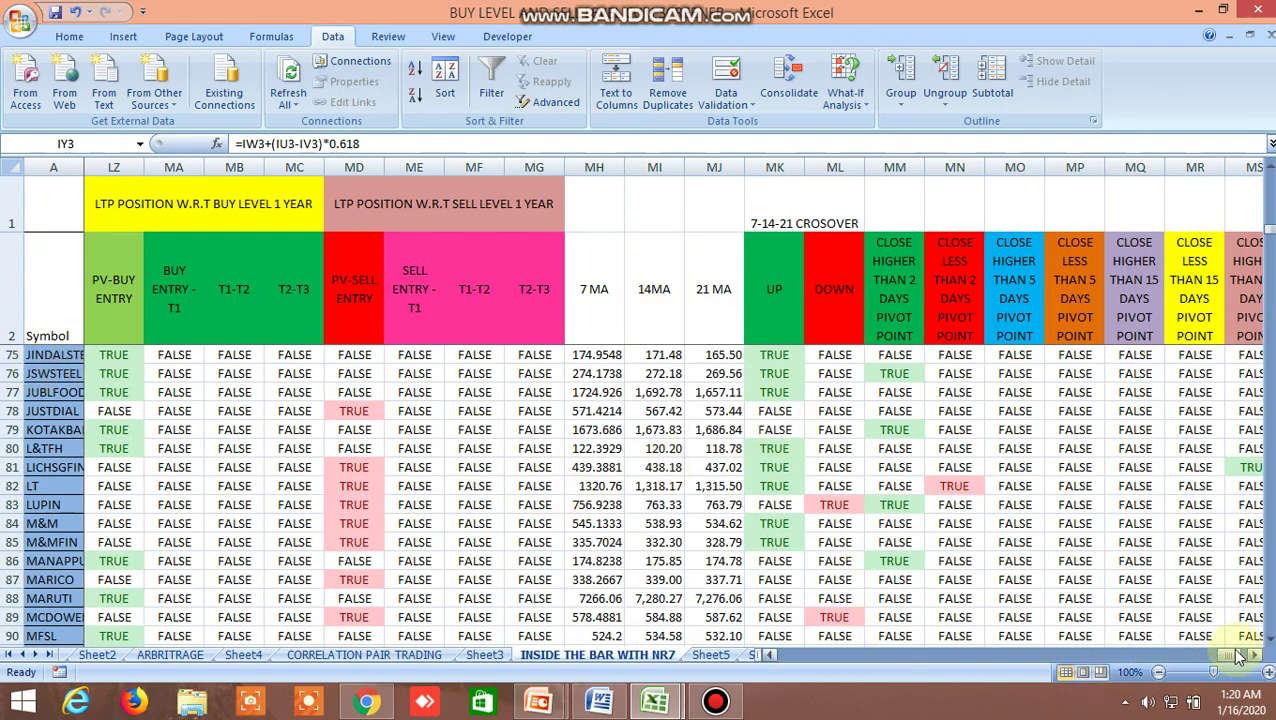
left_click_drag(1233, 657, 782, 652)
left_click(716, 701)
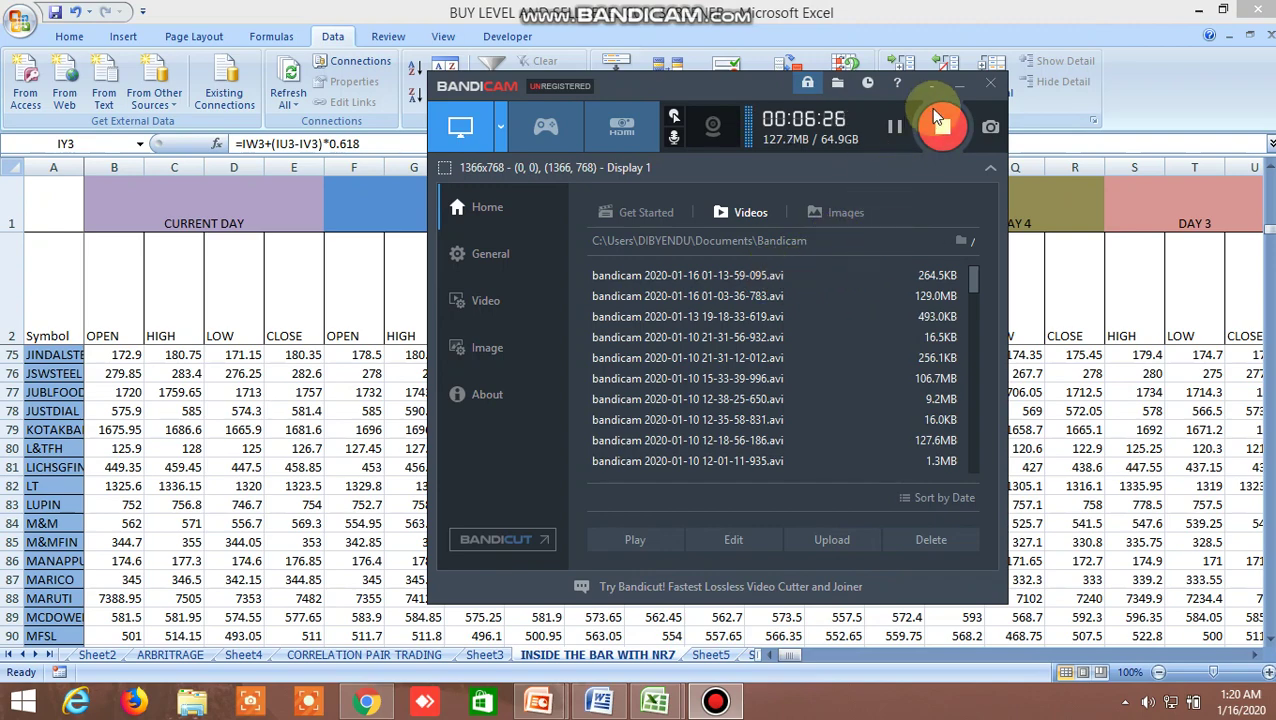
left_click(962, 90)
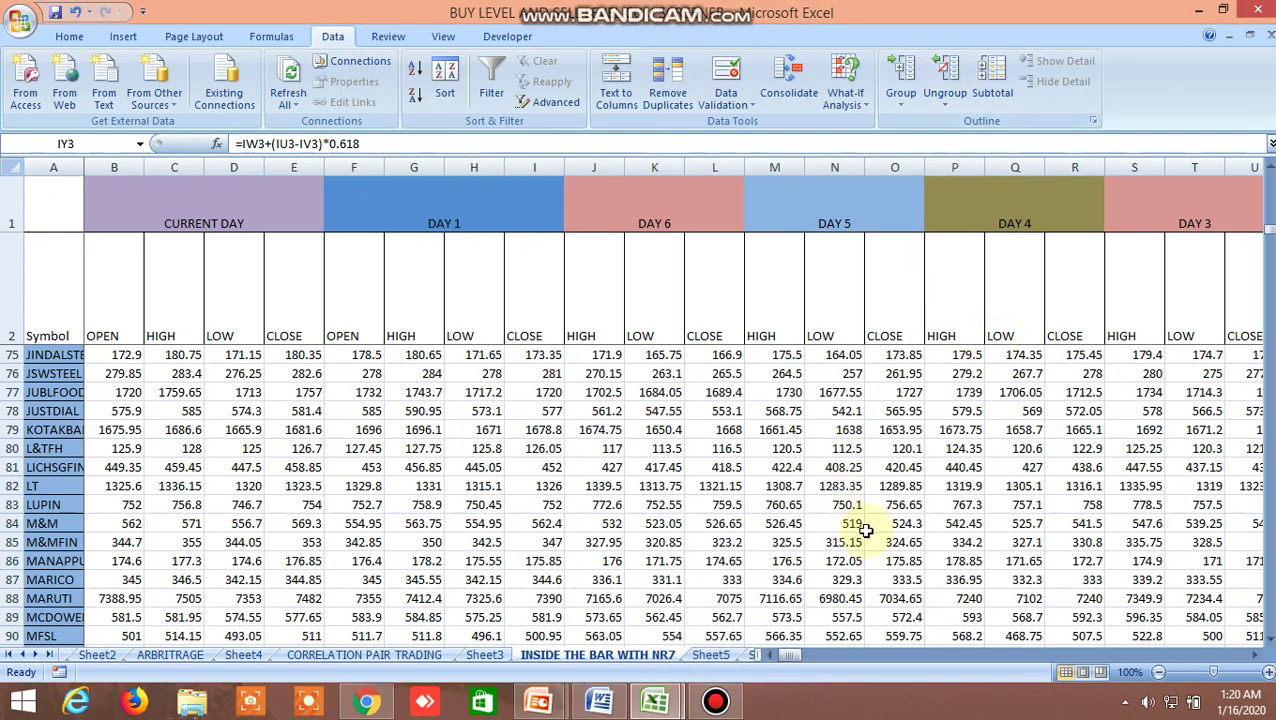
left_click(720, 699)
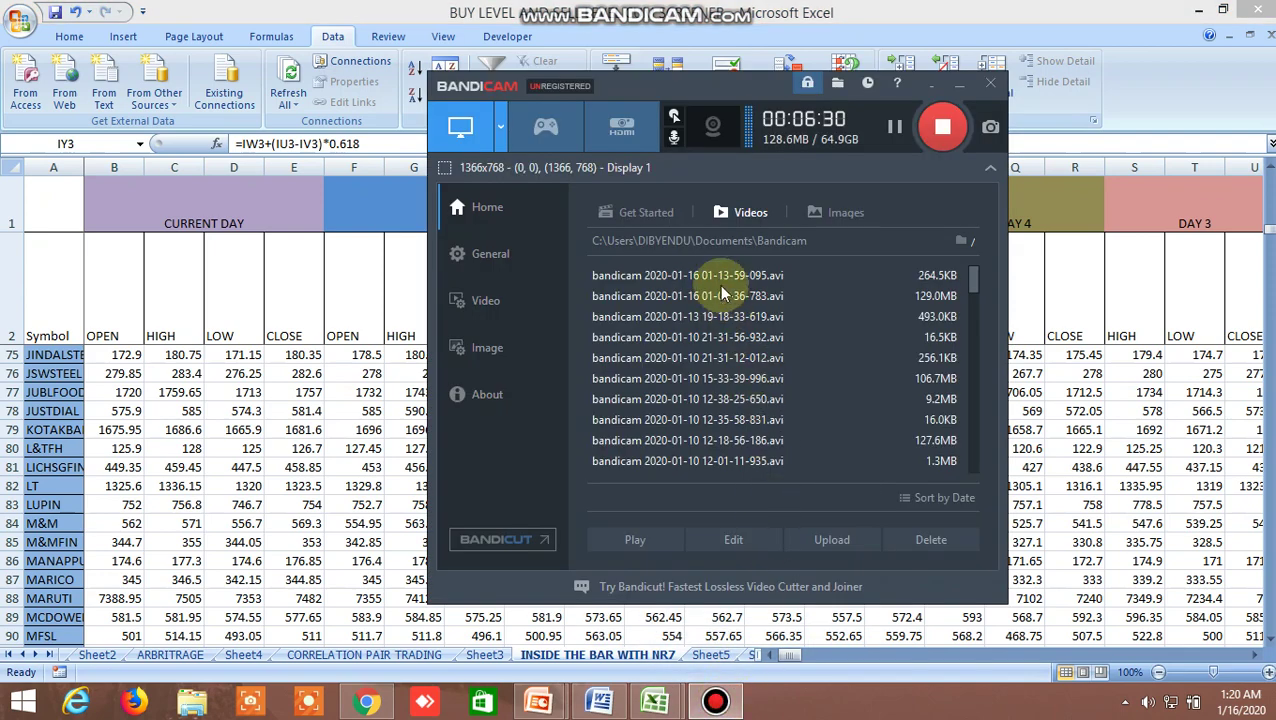